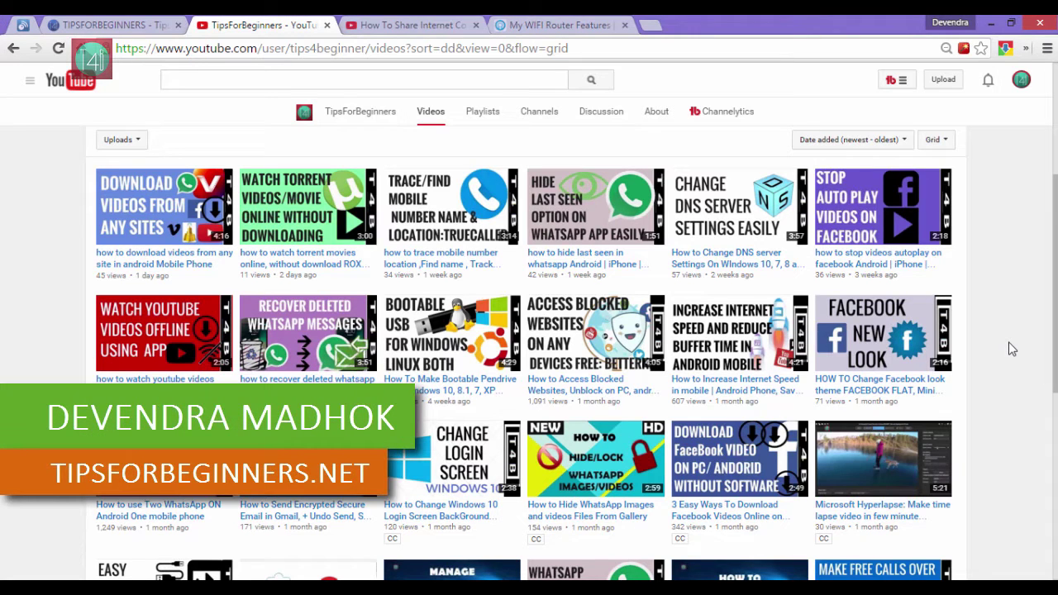
Switch to the tipsforbeginners.net blog tab and scroll through its latest posts and back up.
scroll(1011, 345, "up", 3)
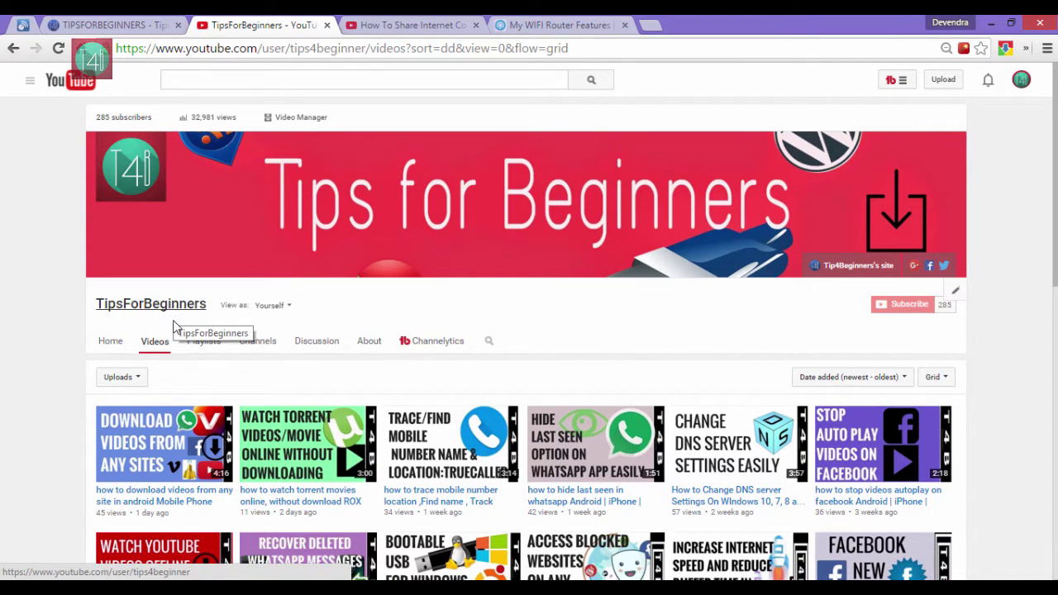
scroll(181, 384, "down", 1)
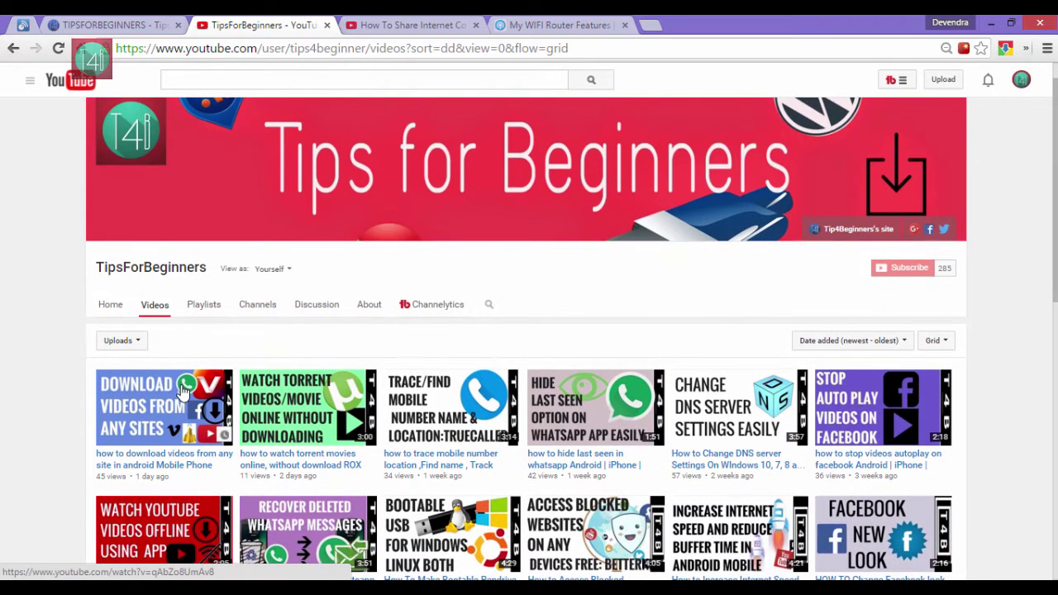
left_click(139, 21)
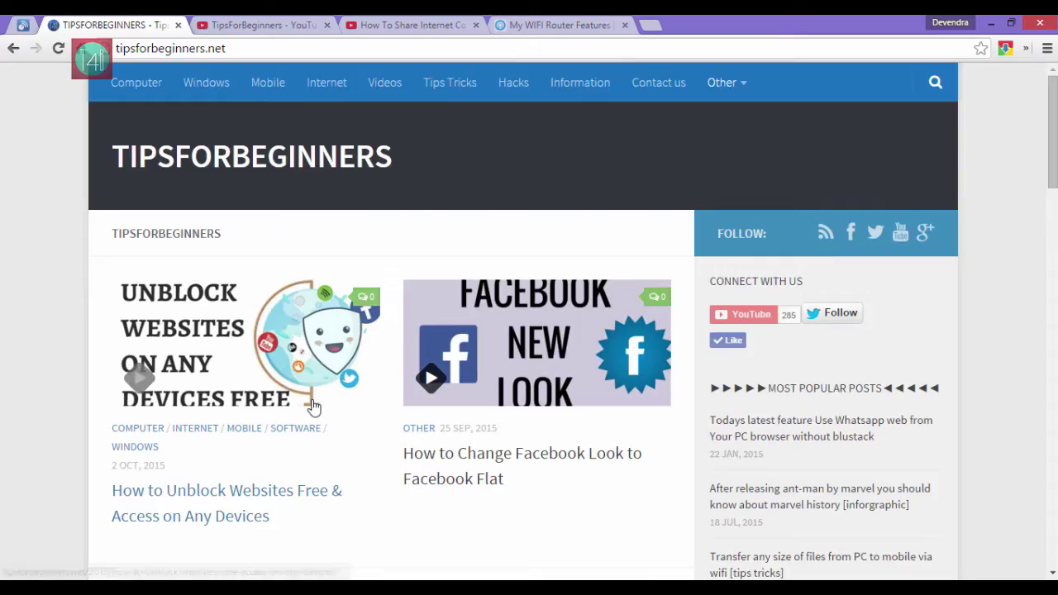
scroll(314, 404, "down", 4)
scroll(312, 394, "down", 2)
scroll(313, 397, "down", 2)
scroll(312, 394, "down", 2)
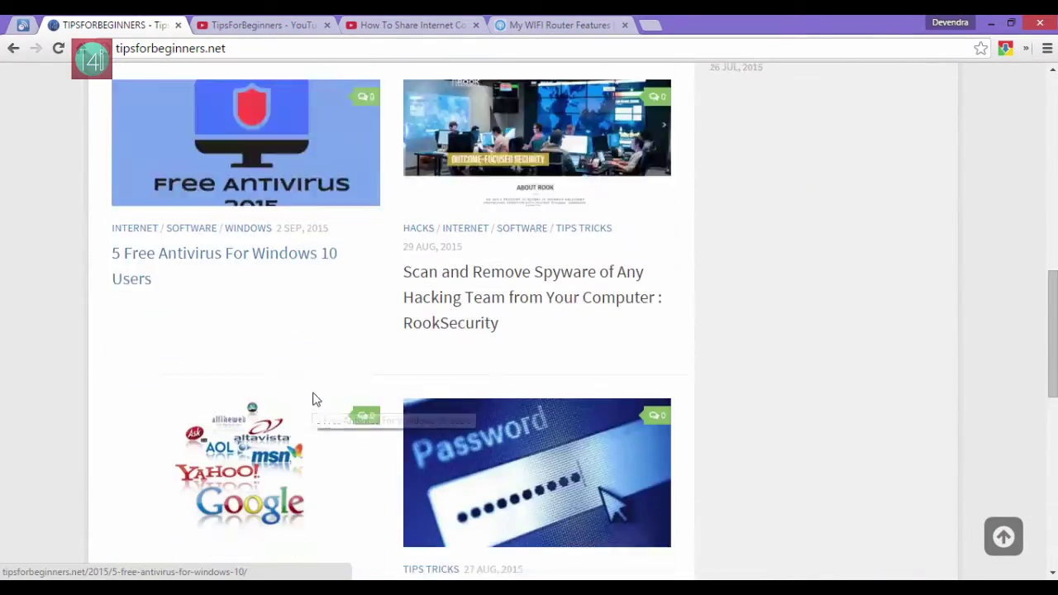
scroll(313, 396, "down", 3)
scroll(312, 397, "up", 1)
scroll(312, 398, "up", 5)
scroll(312, 399, "up", 7)
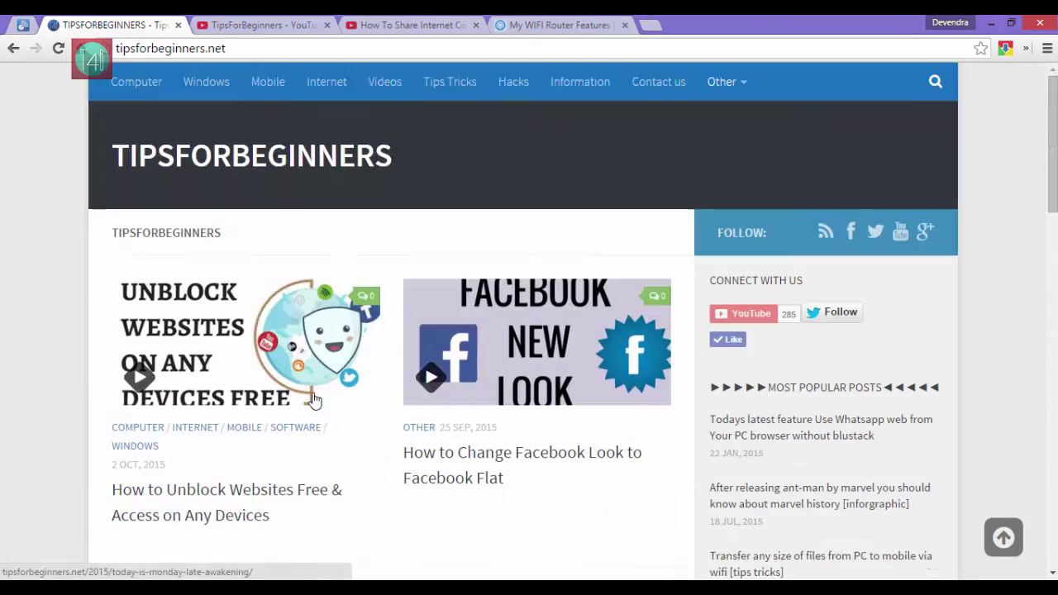
Bring up the YouTube tab 'How To Share Internet Connection' and look over the video page.
left_click(357, 26)
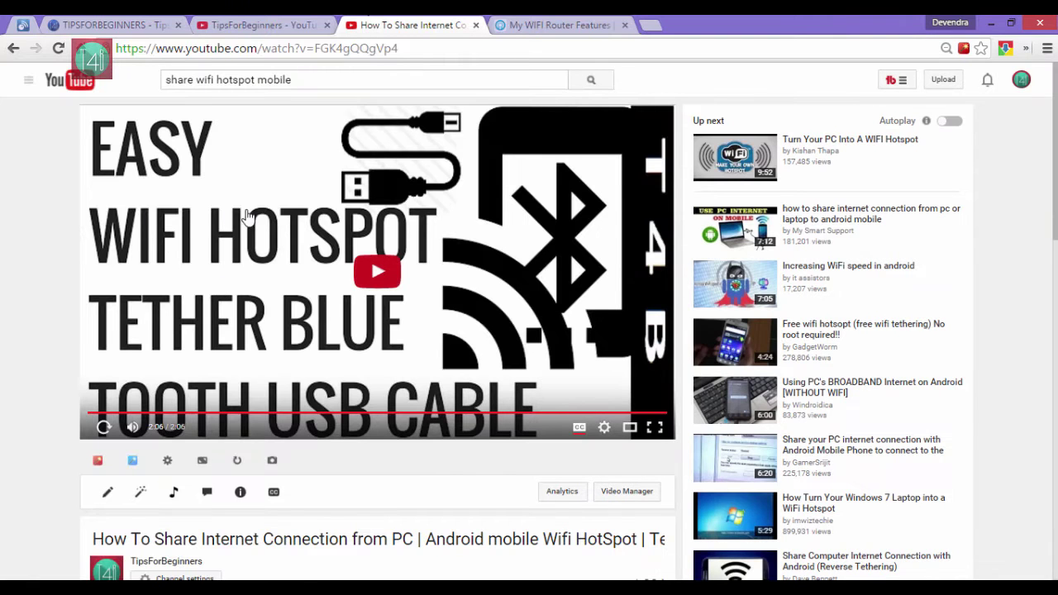
scroll(232, 282, "down", 1)
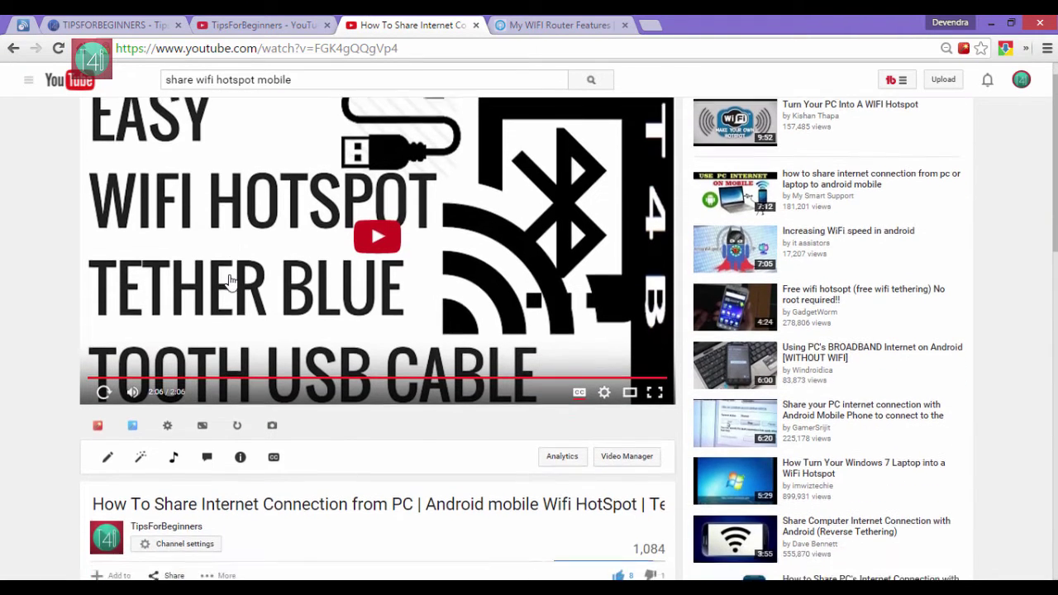
scroll(232, 282, "up", 1)
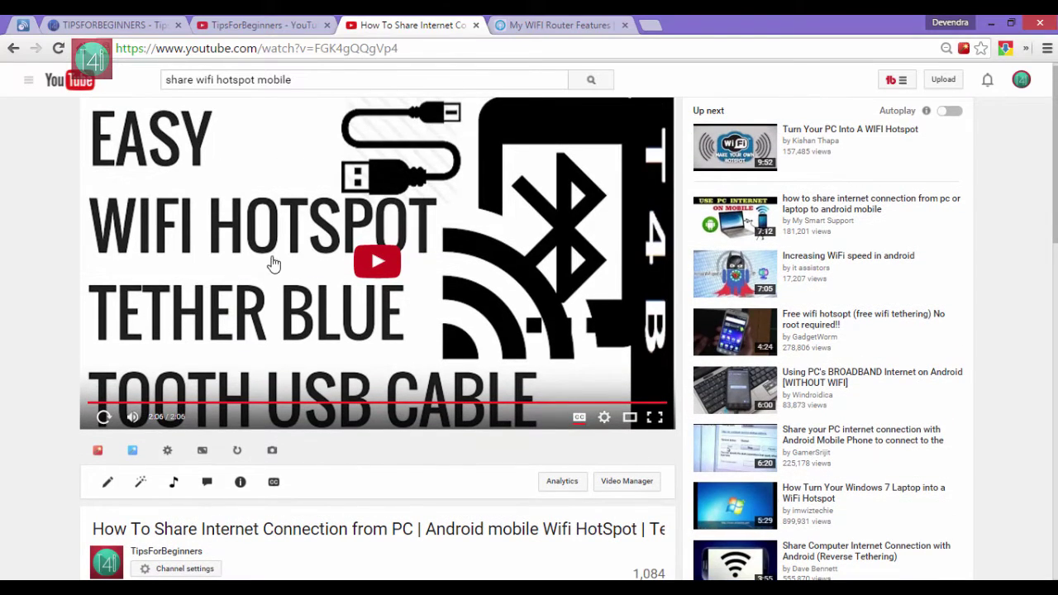
scroll(354, 385, "down", 3)
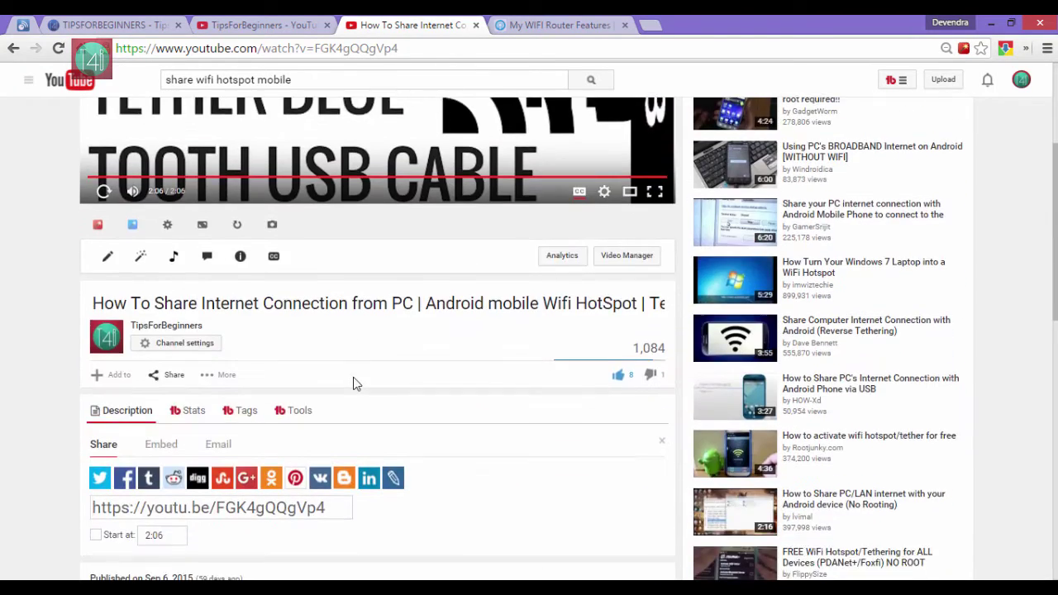
scroll(354, 382, "up", 3)
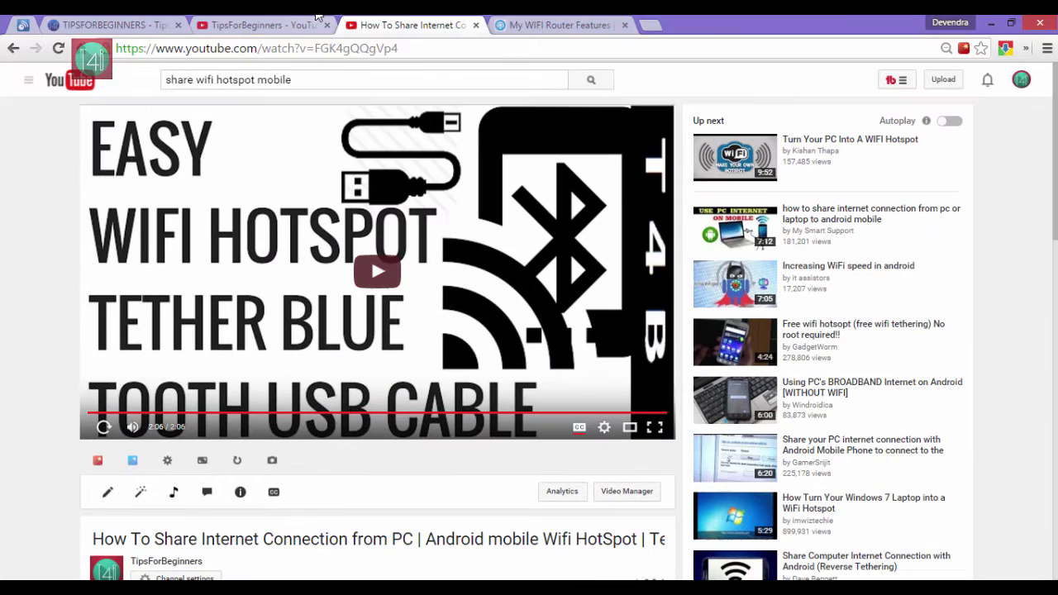
Show the 'My WIFI Router Features' tab and scroll through its Main Features sections.
left_click(512, 29)
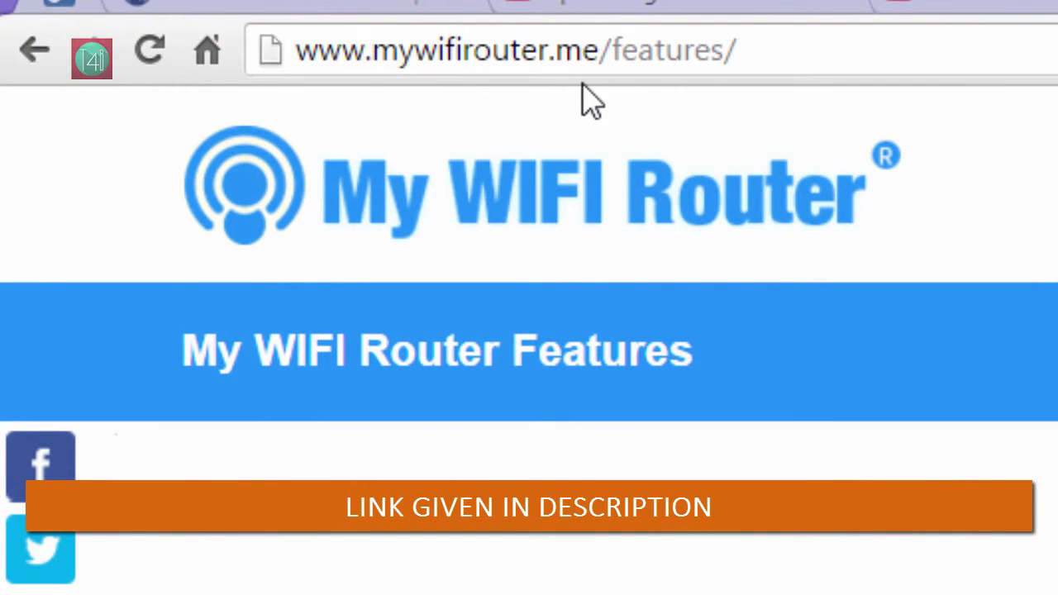
scroll(699, 350, "down", 3)
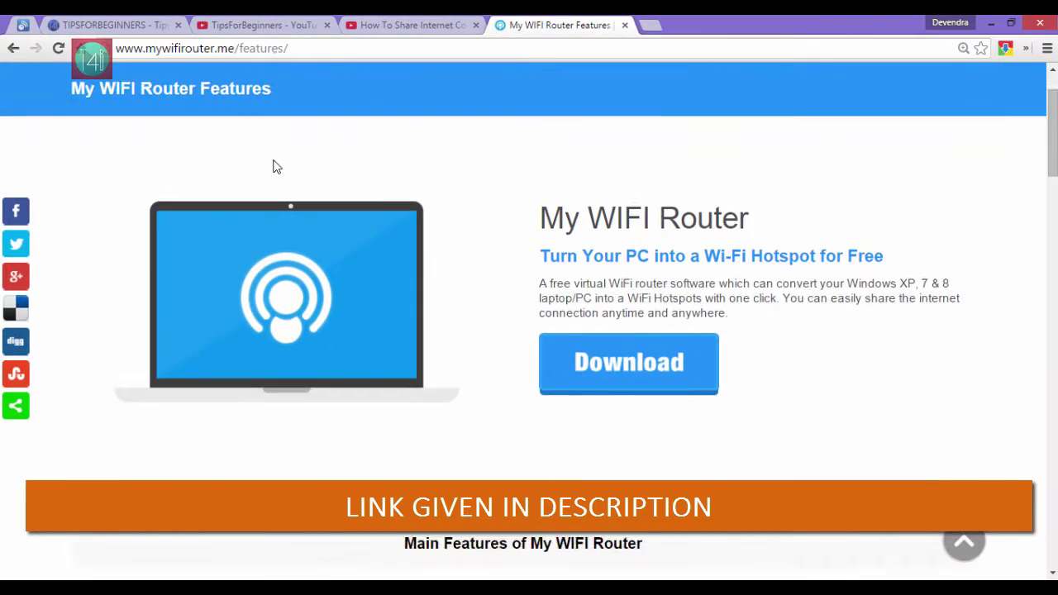
scroll(277, 165, "down", 2)
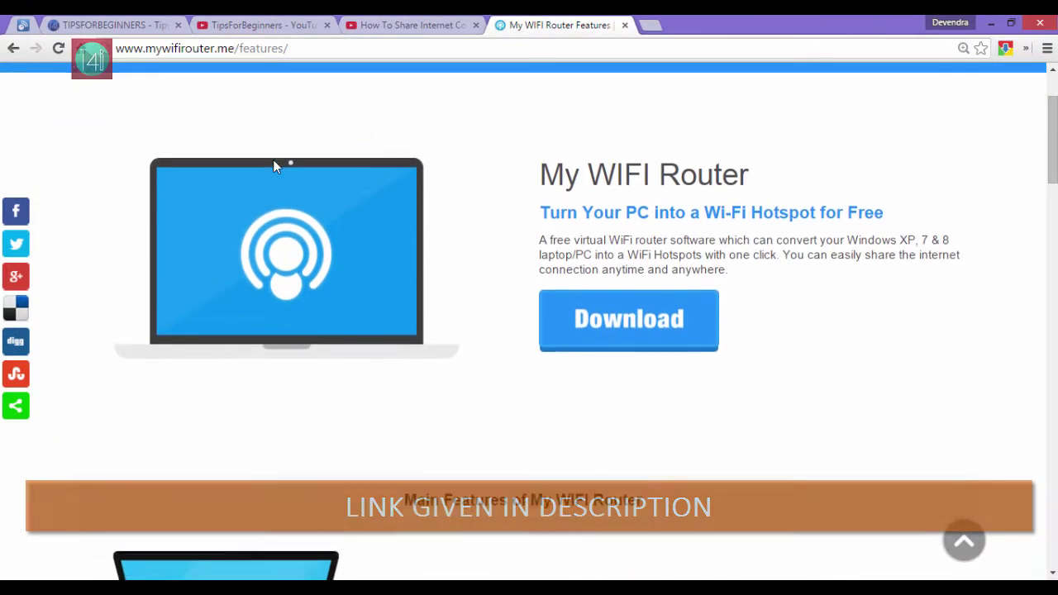
scroll(272, 166, "down", 2)
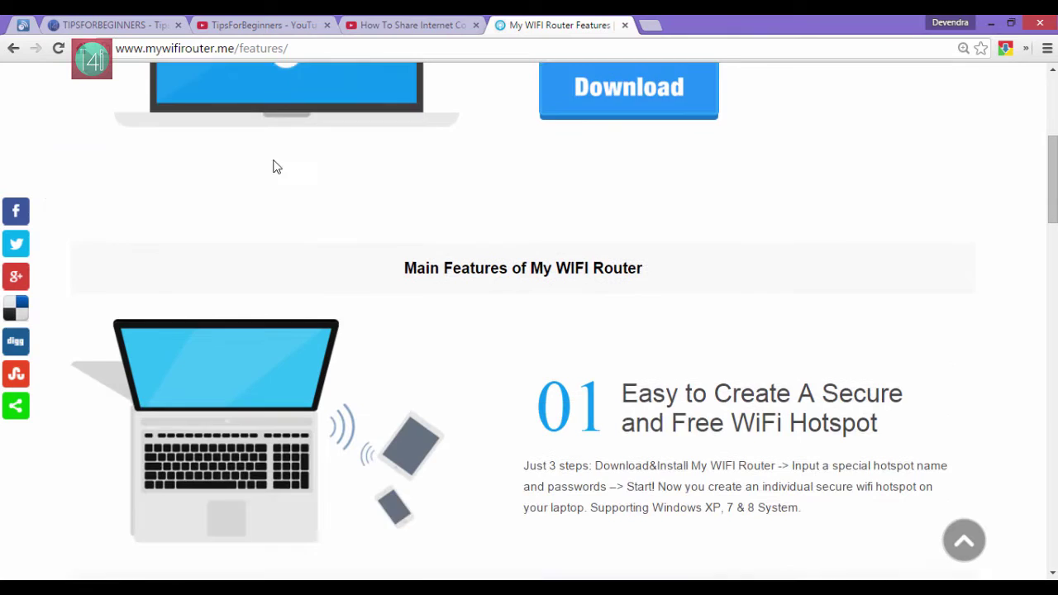
scroll(273, 166, "down", 1)
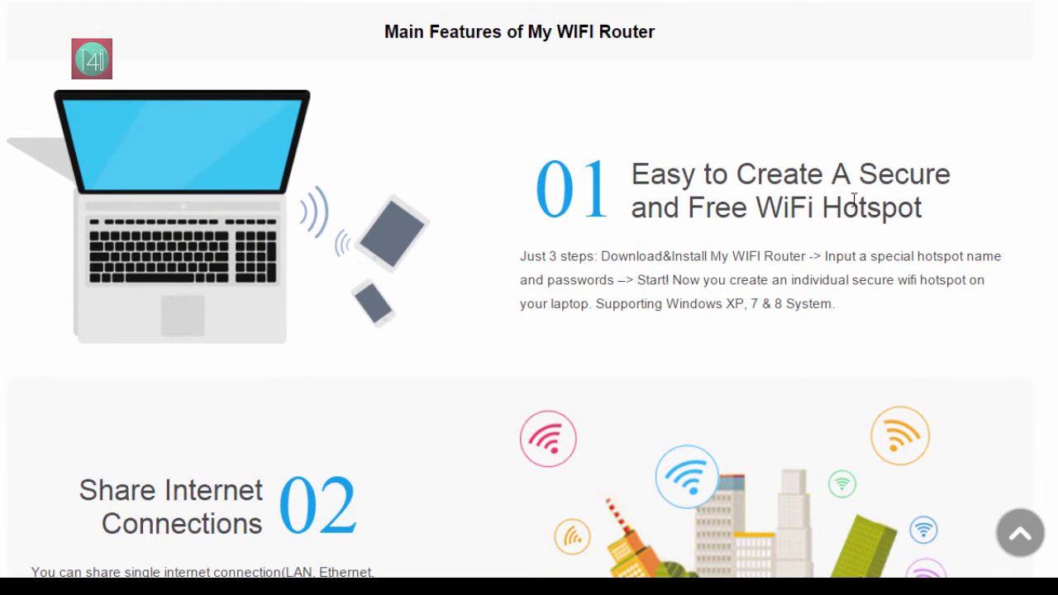
scroll(657, 241, "down", 2)
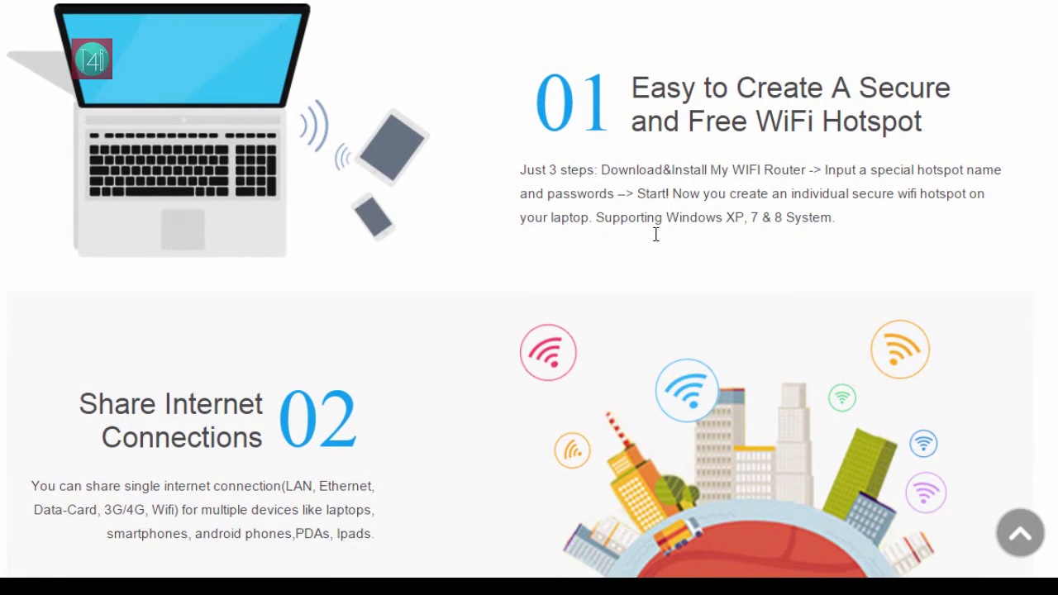
scroll(657, 241, "down", 1)
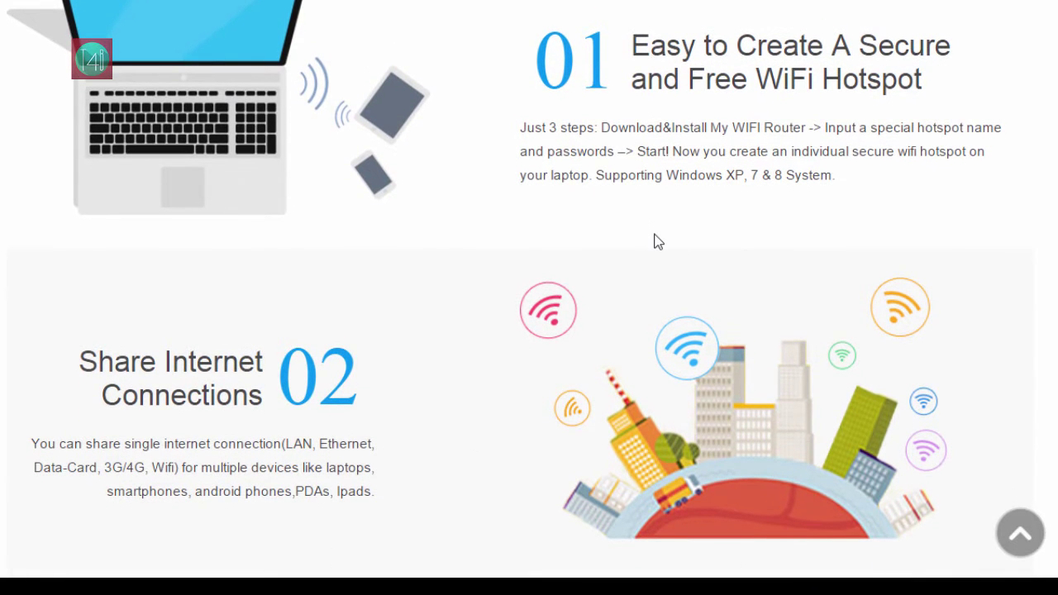
scroll(657, 240, "down", 4)
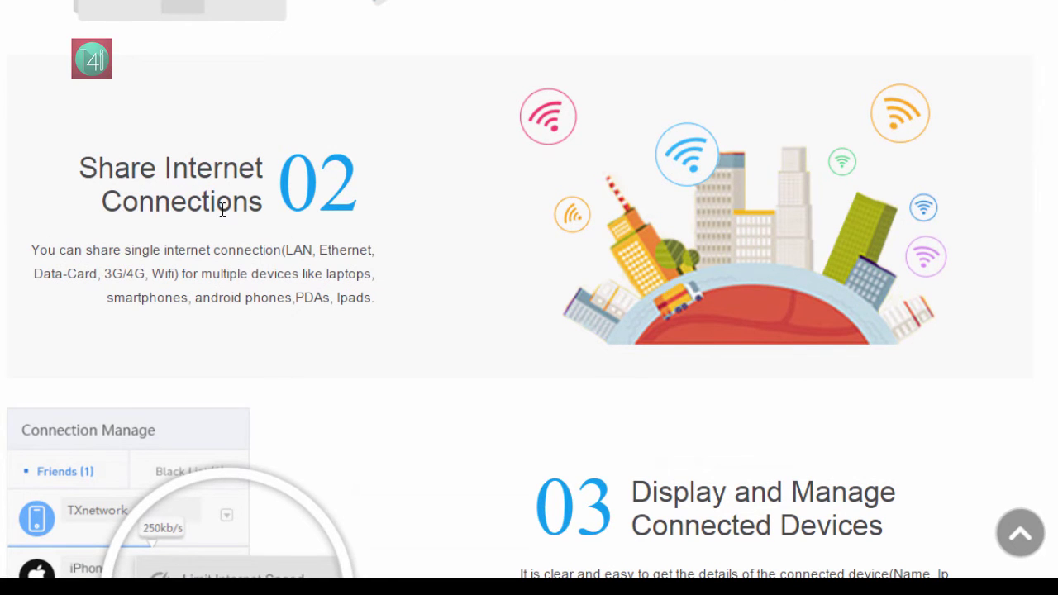
scroll(358, 229, "down", 1)
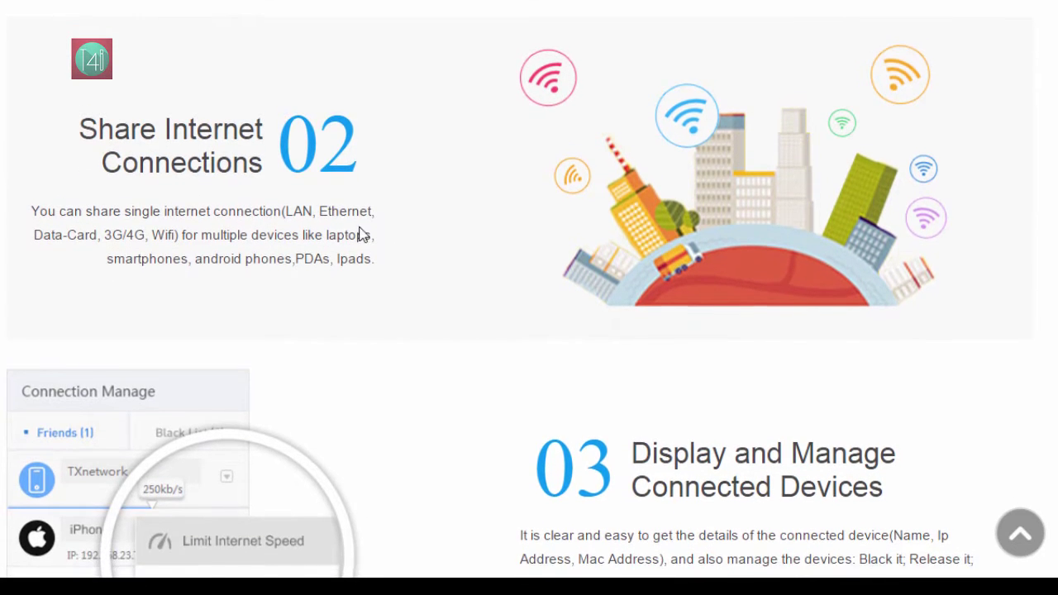
scroll(362, 235, "down", 1)
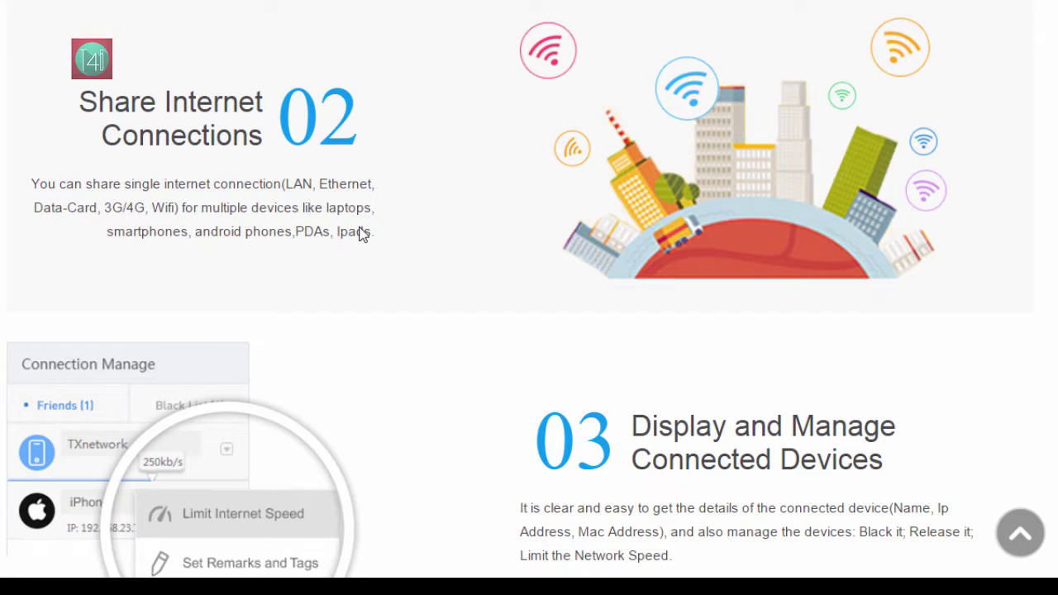
scroll(360, 229, "down", 2)
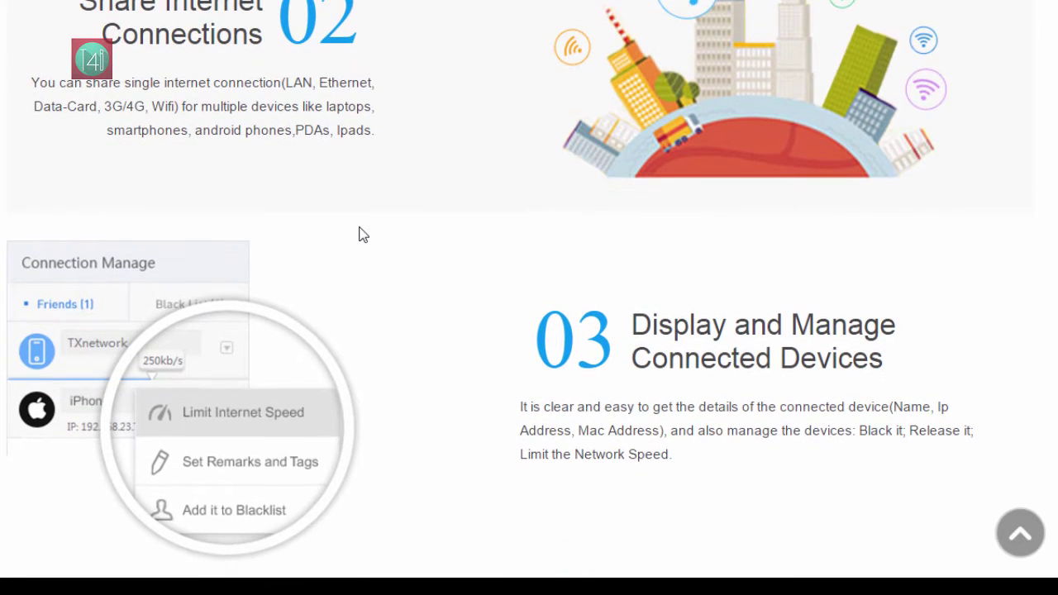
scroll(360, 234, "down", 2)
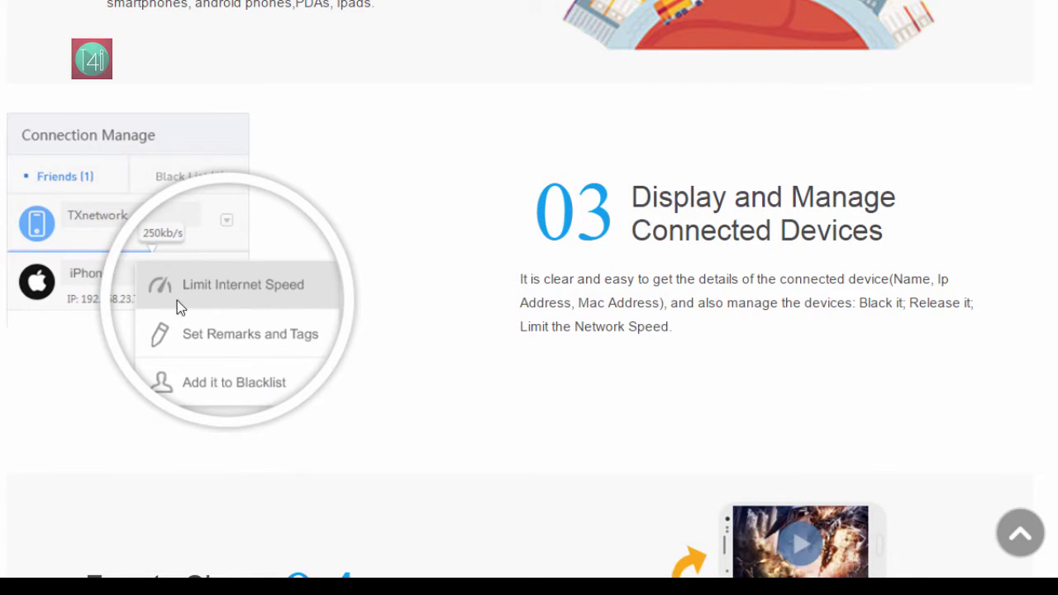
scroll(681, 338, "down", 2)
scroll(680, 339, "down", 3)
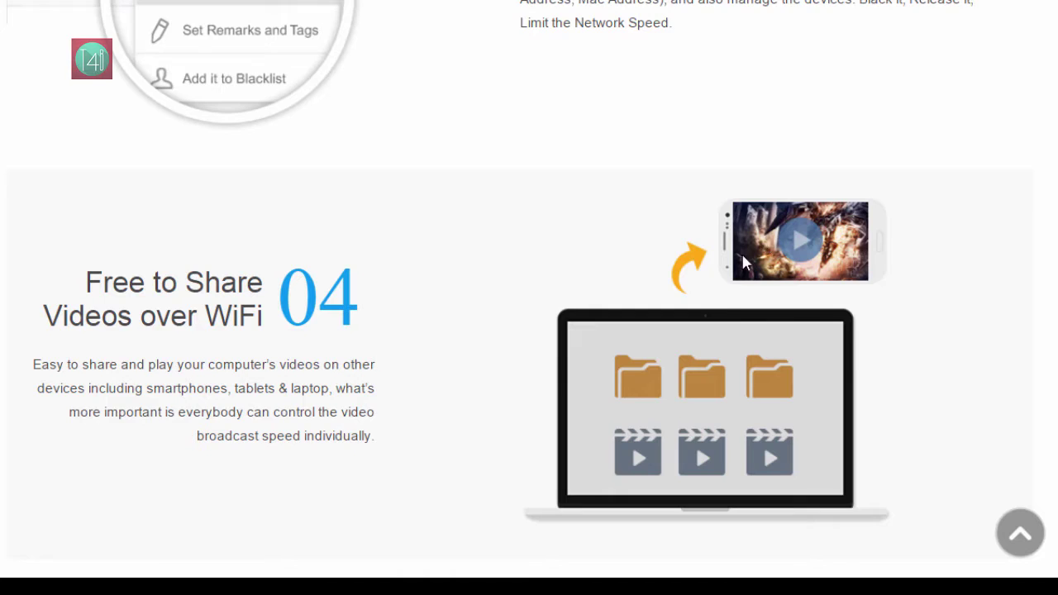
scroll(735, 298, "down", 3)
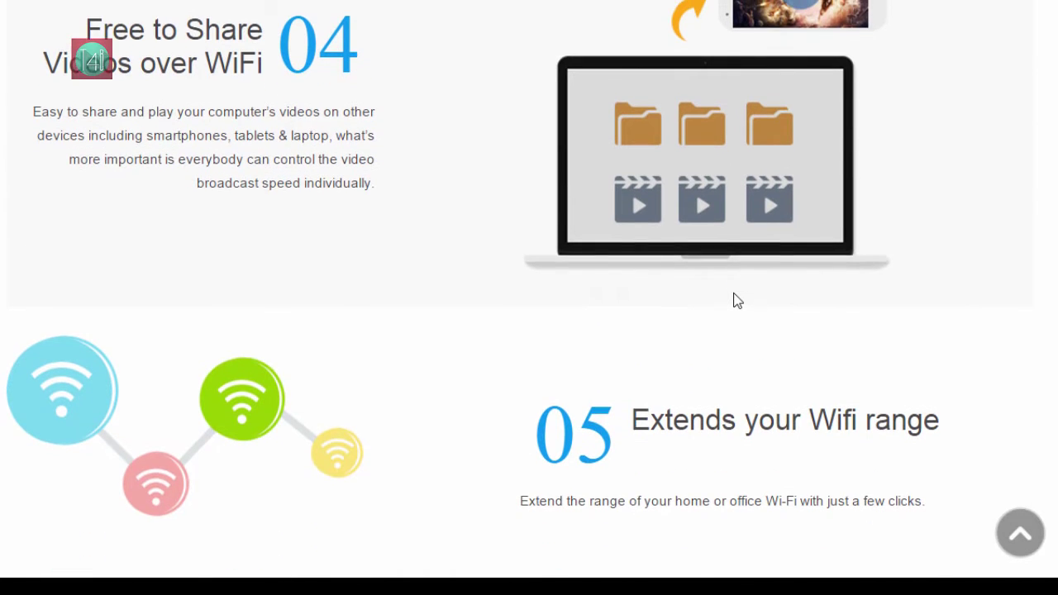
scroll(735, 298, "down", 3)
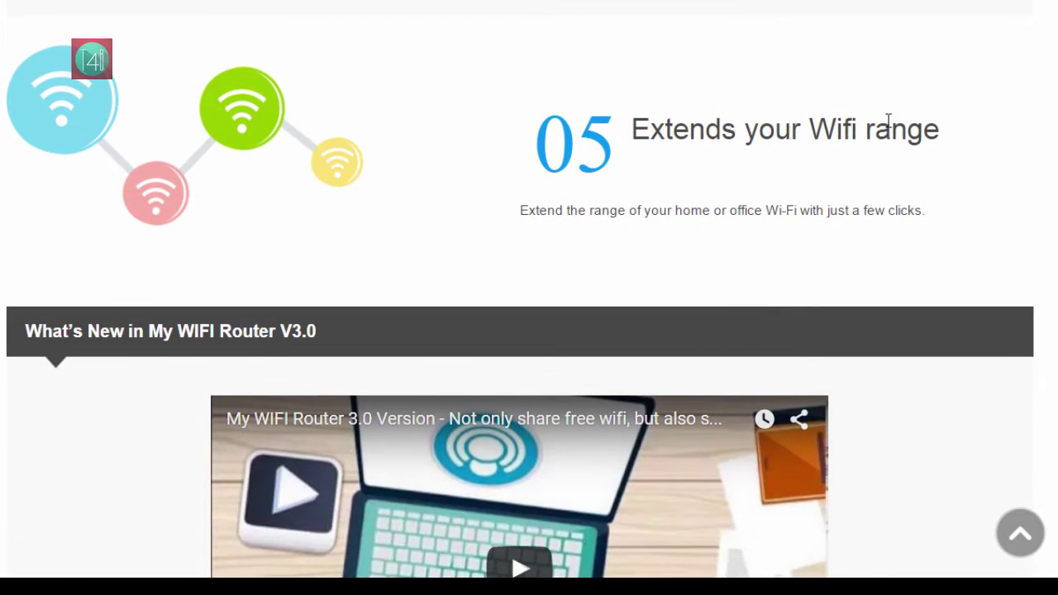
scroll(848, 134, "up", 2)
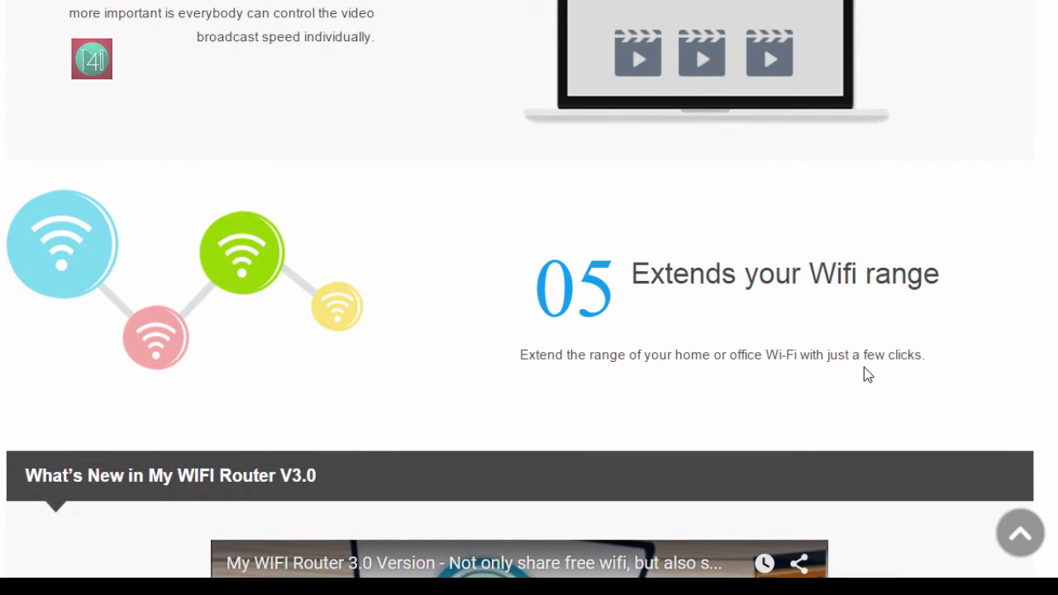
scroll(864, 372, "up", 5)
scroll(864, 372, "up", 5)
Return to the top of mywifirouter.me and start the My WIFI Router download.
scroll(827, 396, "up", 4)
scroll(828, 405, "up", 2)
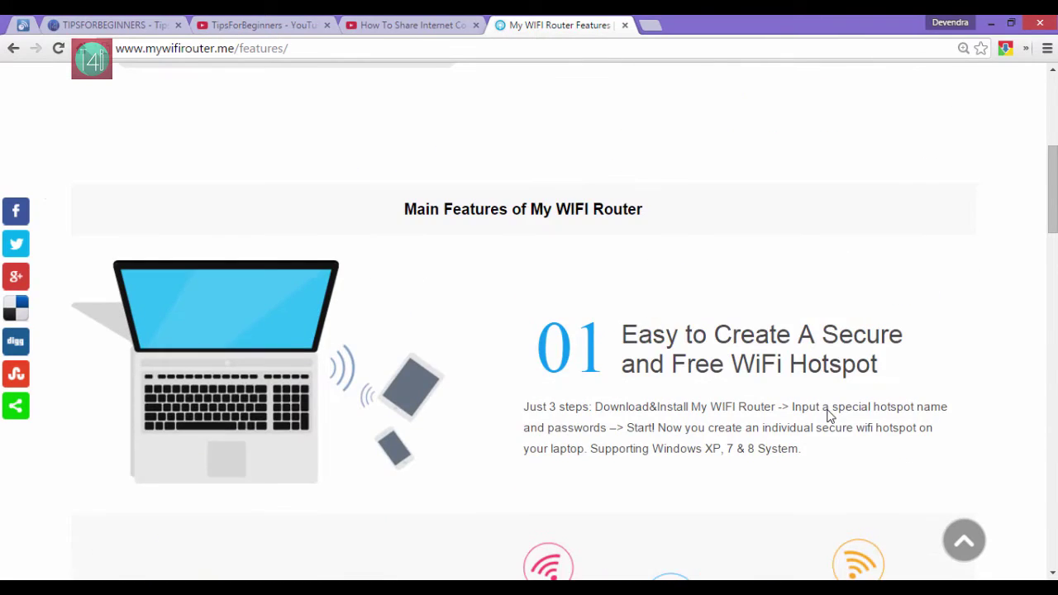
scroll(828, 411, "up", 2)
scroll(830, 418, "up", 3)
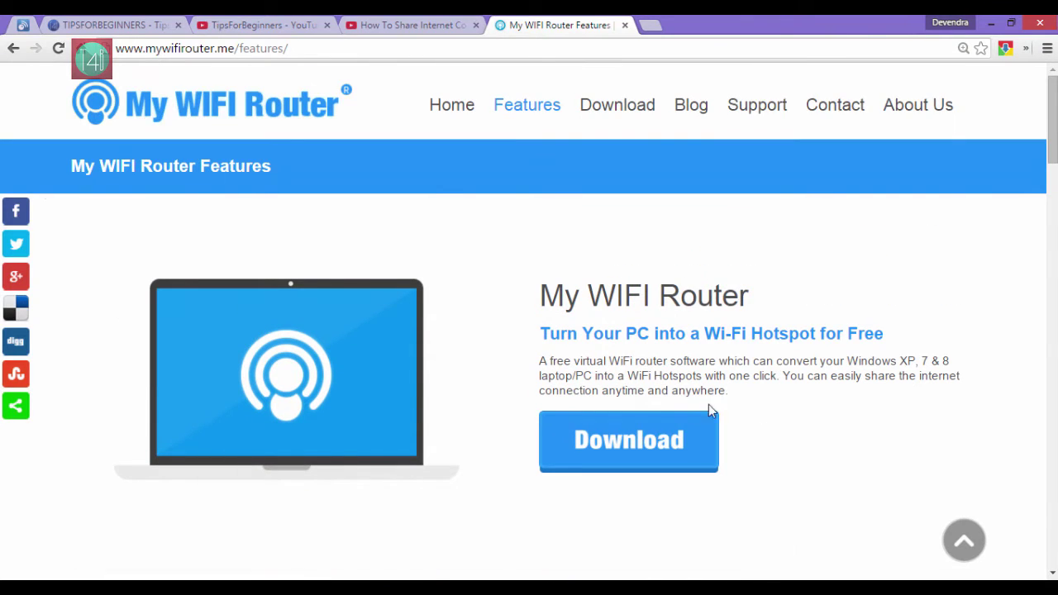
left_click(642, 438)
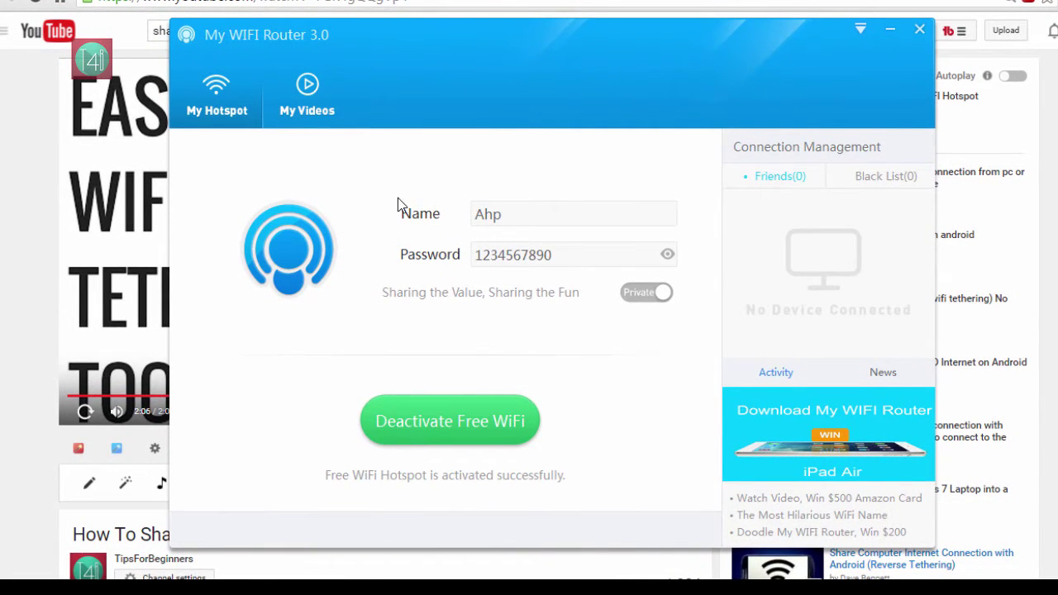
Deactivate the running free WiFi hotspot named Ahp.
left_click(475, 425)
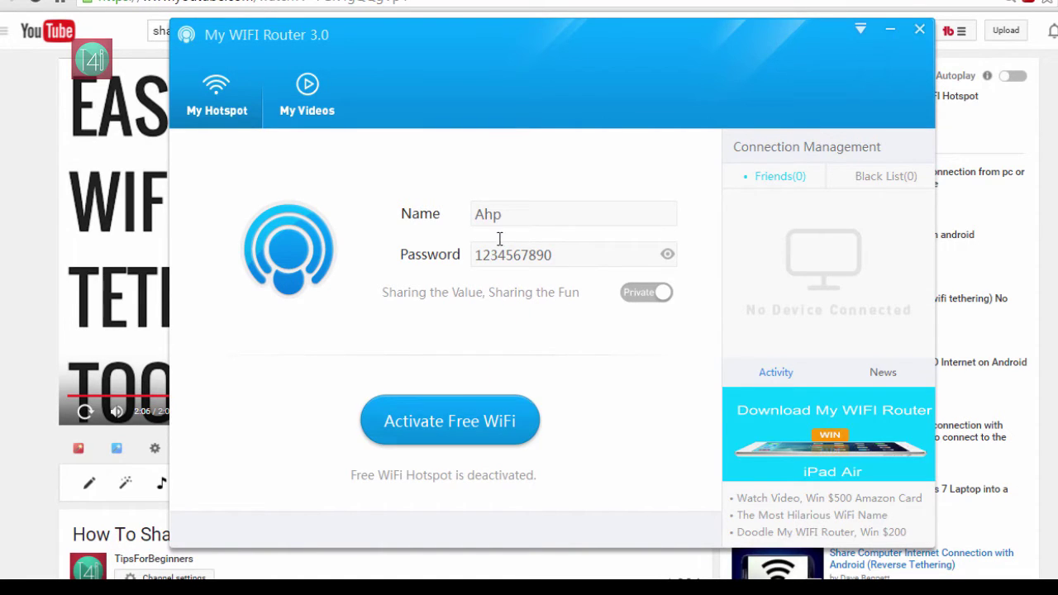
left_click(508, 207)
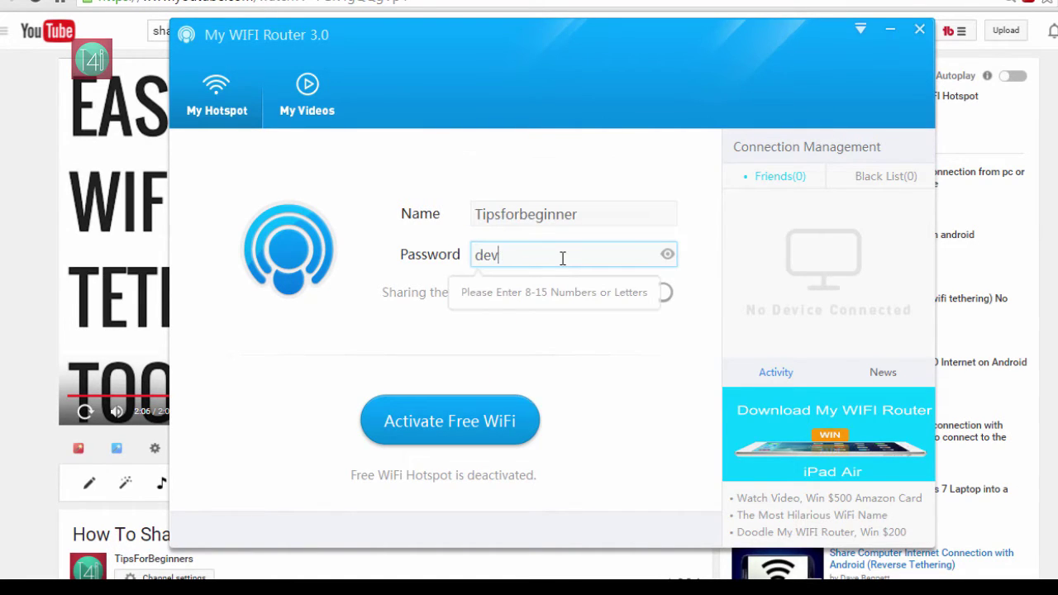
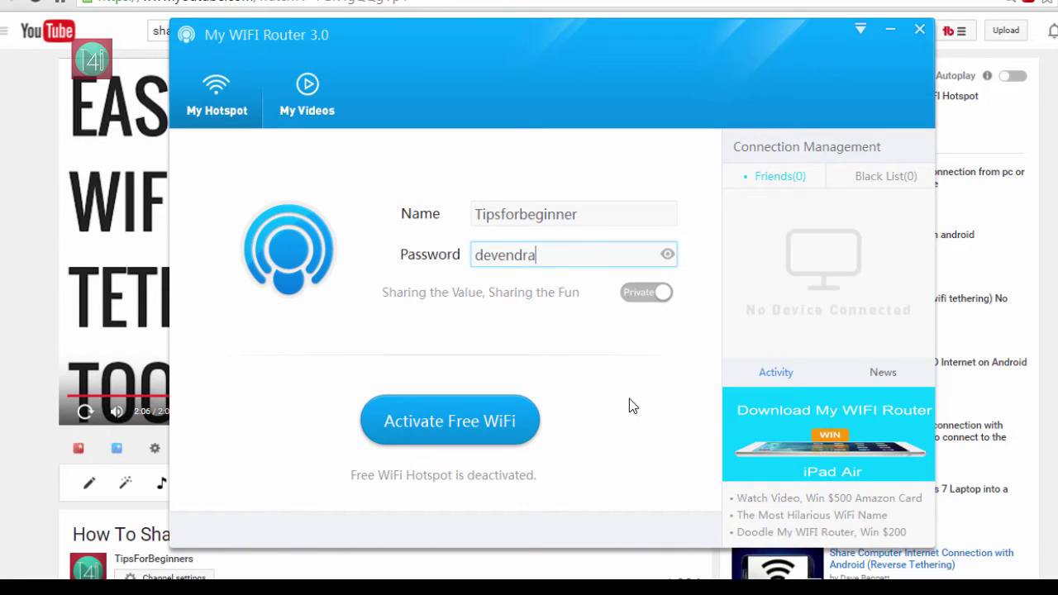
left_click(650, 324)
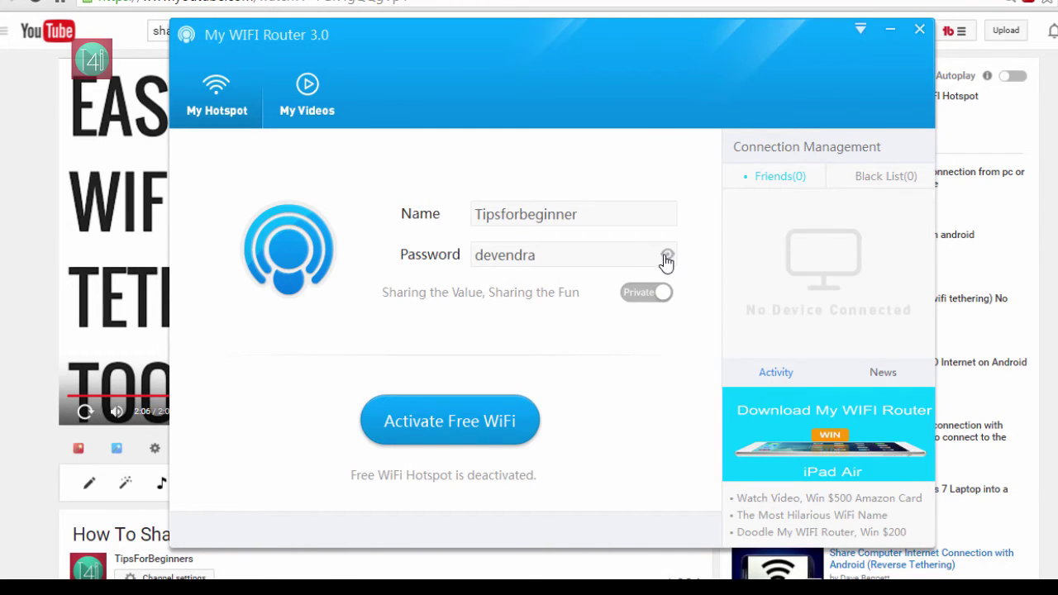
left_click(516, 249)
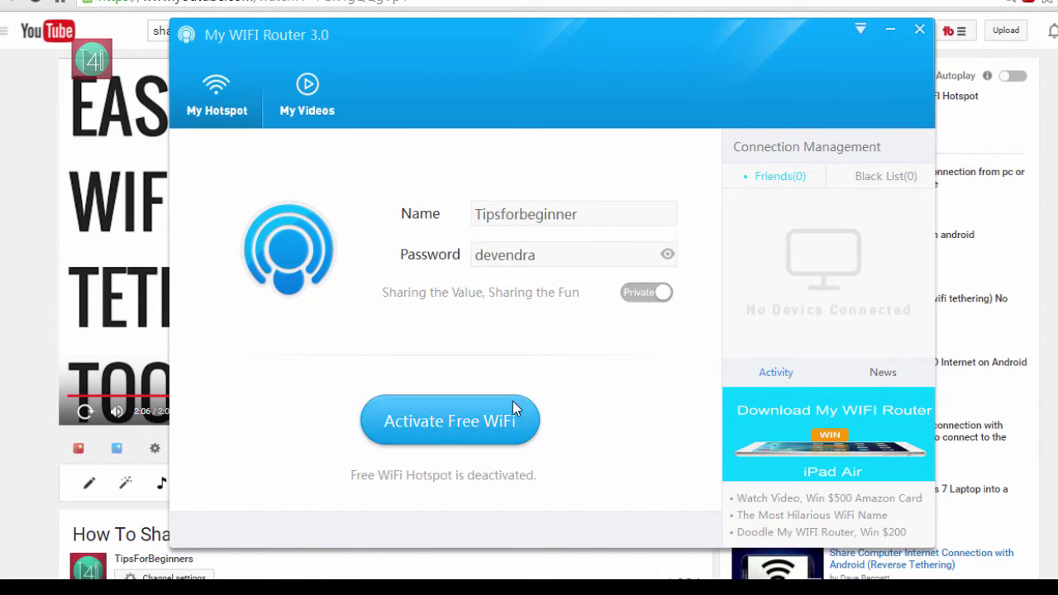
left_click(480, 422)
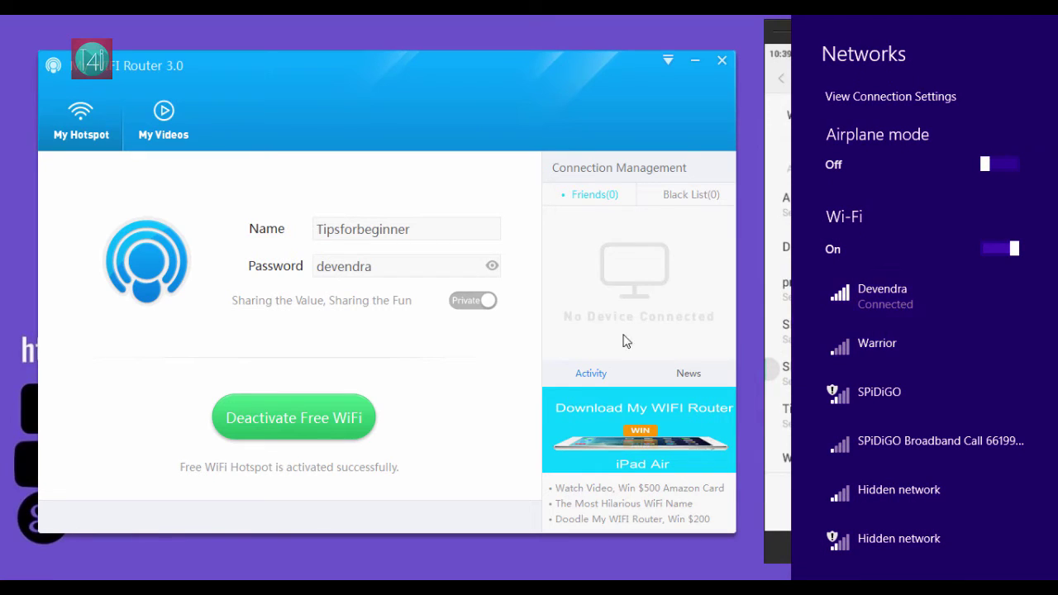
Dismiss the Windows network list to check the phone lists Tipsforbeginner.
left_click(443, 430)
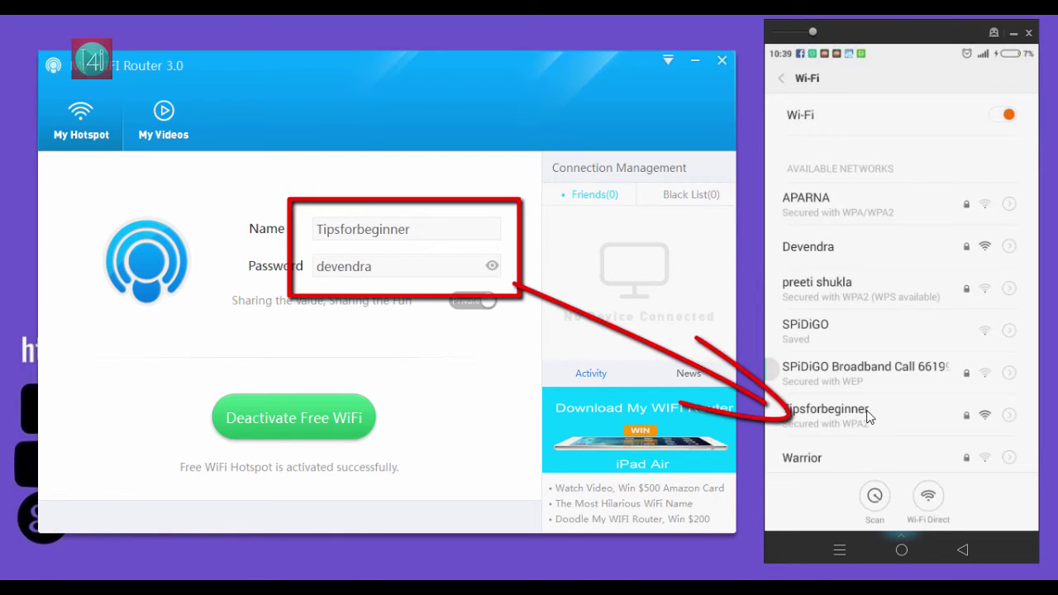
left_click(827, 410)
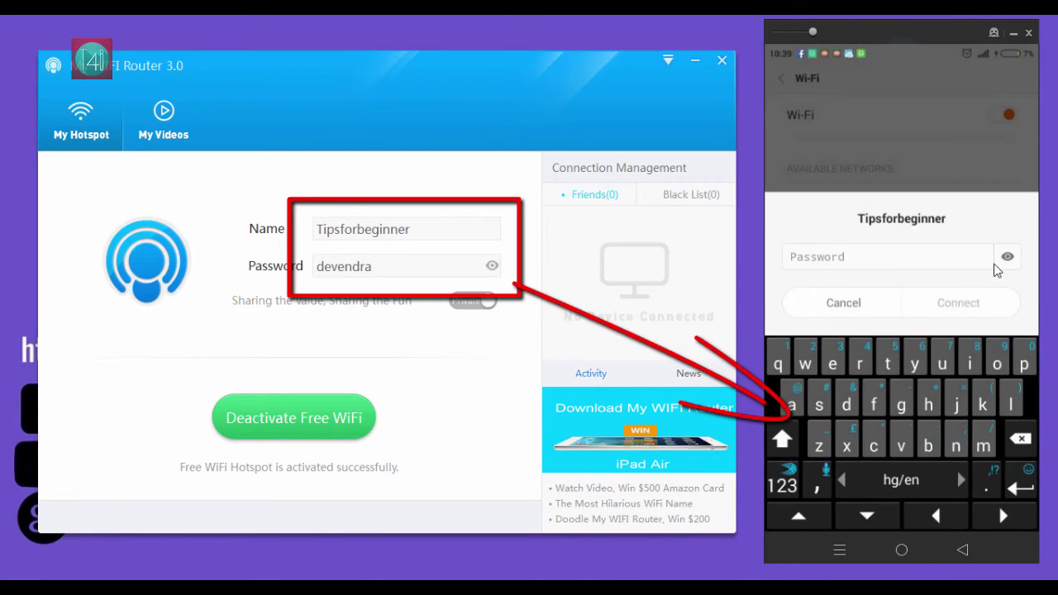
left_click(1005, 258)
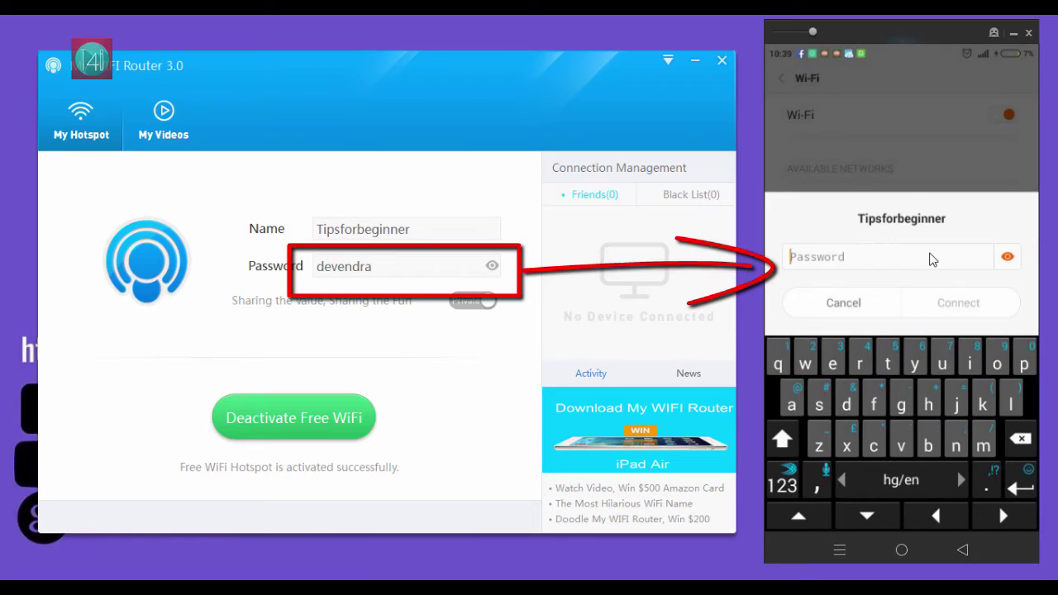
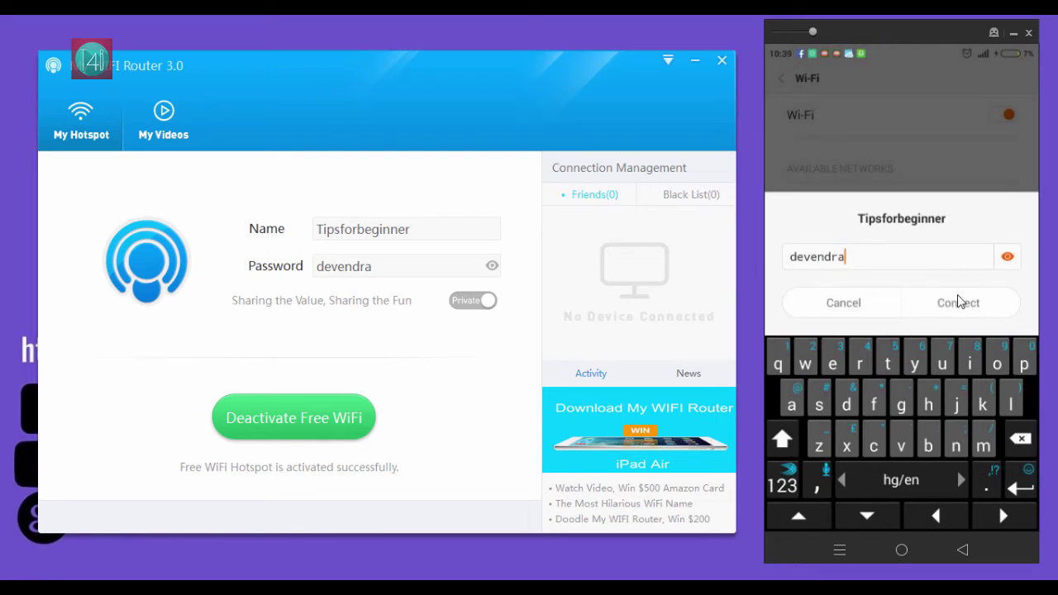
left_click(959, 308)
left_click(959, 306)
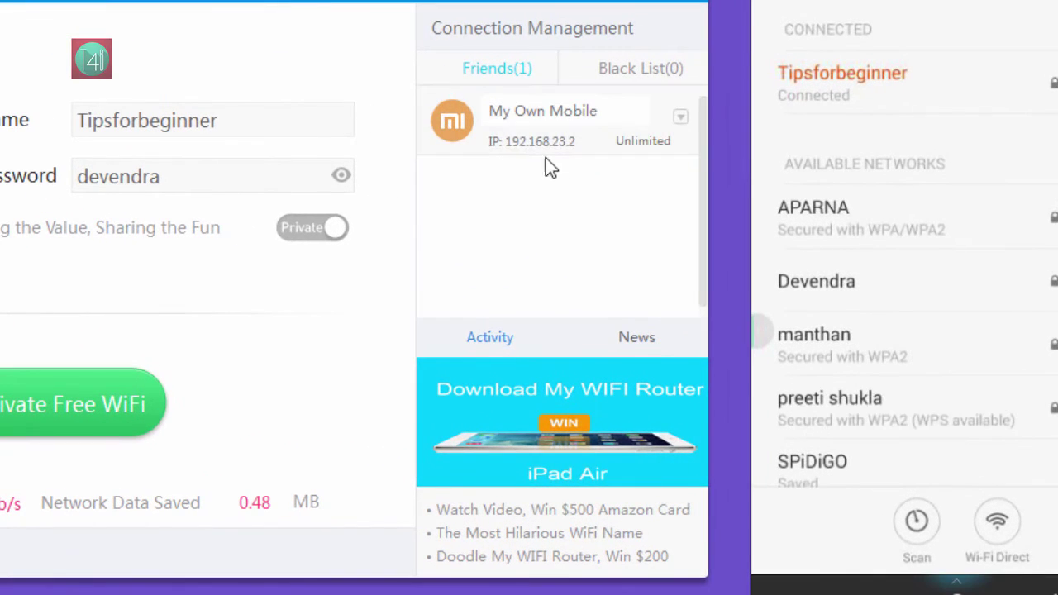
Rename the connected phone from My Own Mobile to 'my mobile'.
left_click(615, 111)
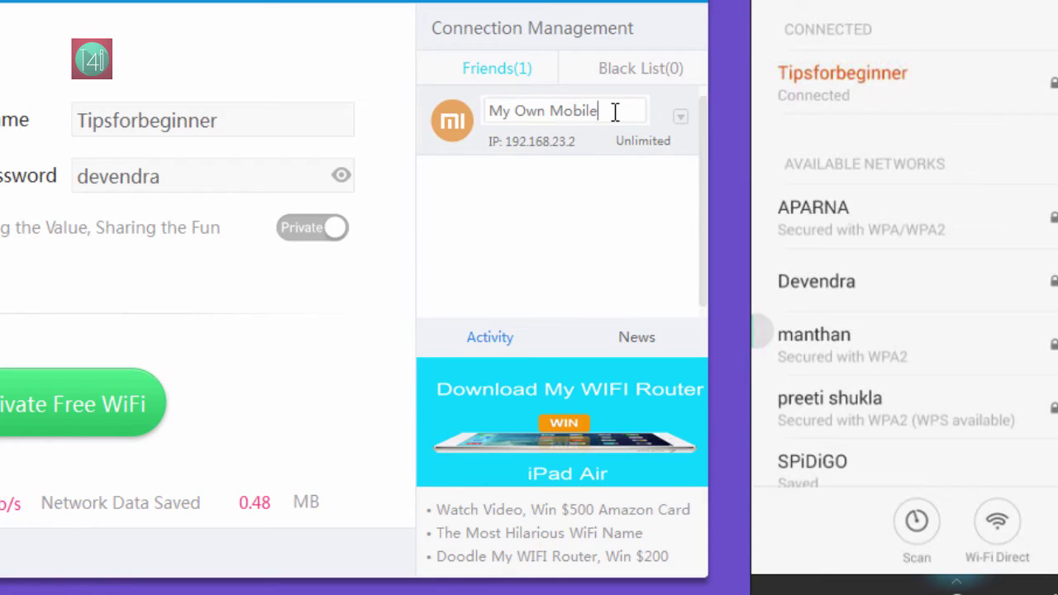
double_click(615, 112)
key("ctrl+a")
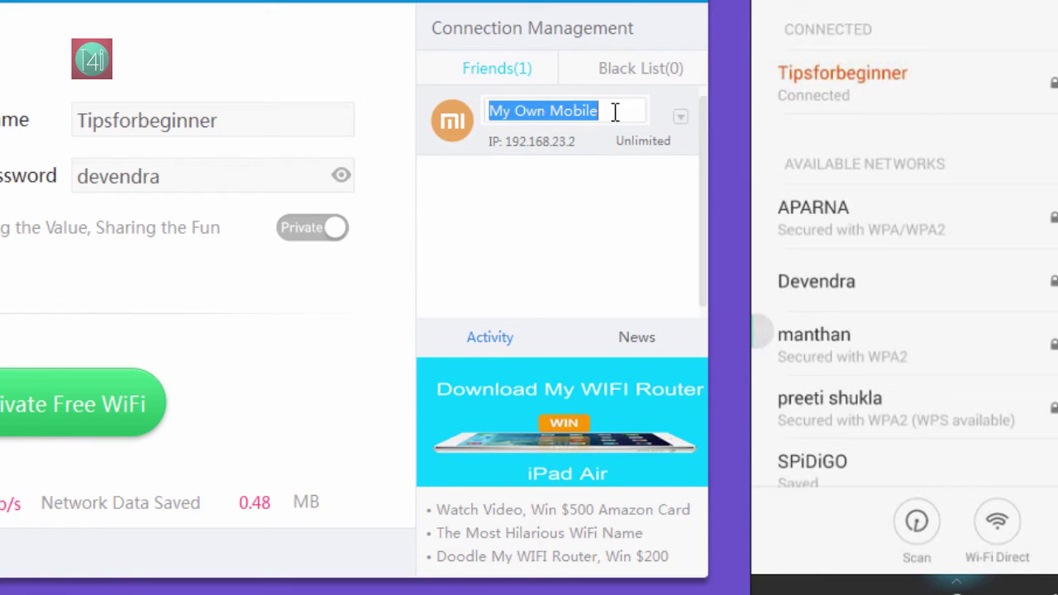
type("my mon")
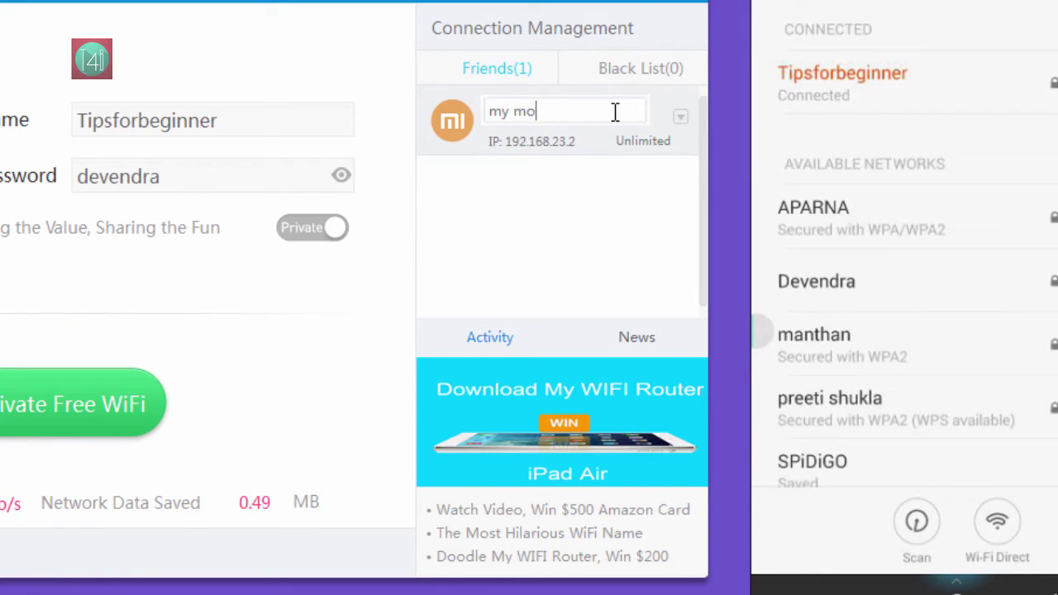
left_click(680, 117)
Try the Limit speed slider for the phone, then reopen its options menu.
left_click(708, 170)
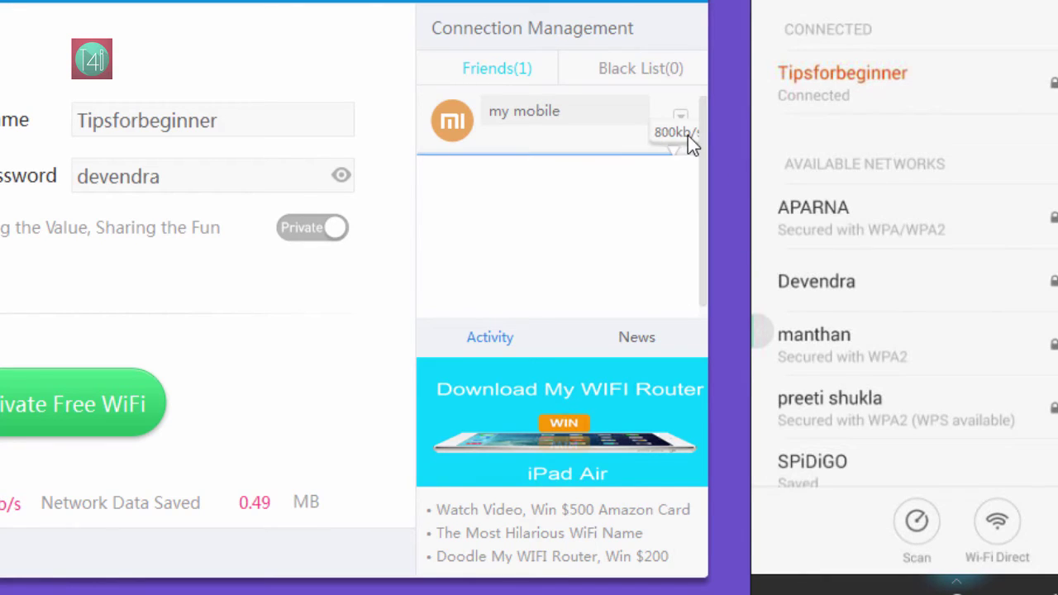
mouse_move(676, 157)
left_mouse_down()
mouse_move(467, 153)
mouse_move(613, 144)
left_mouse_up()
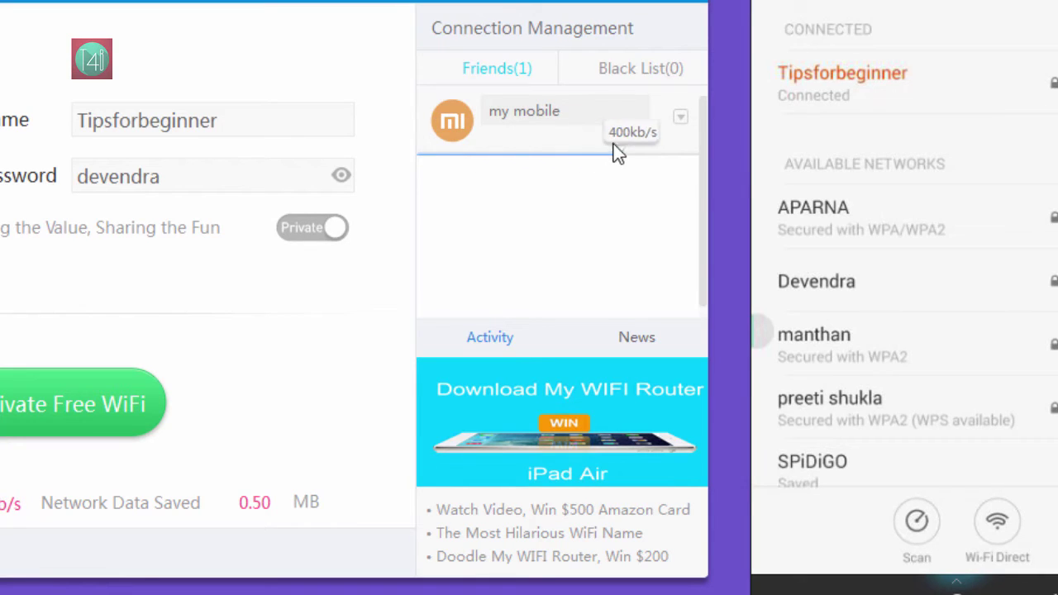
left_click(679, 118)
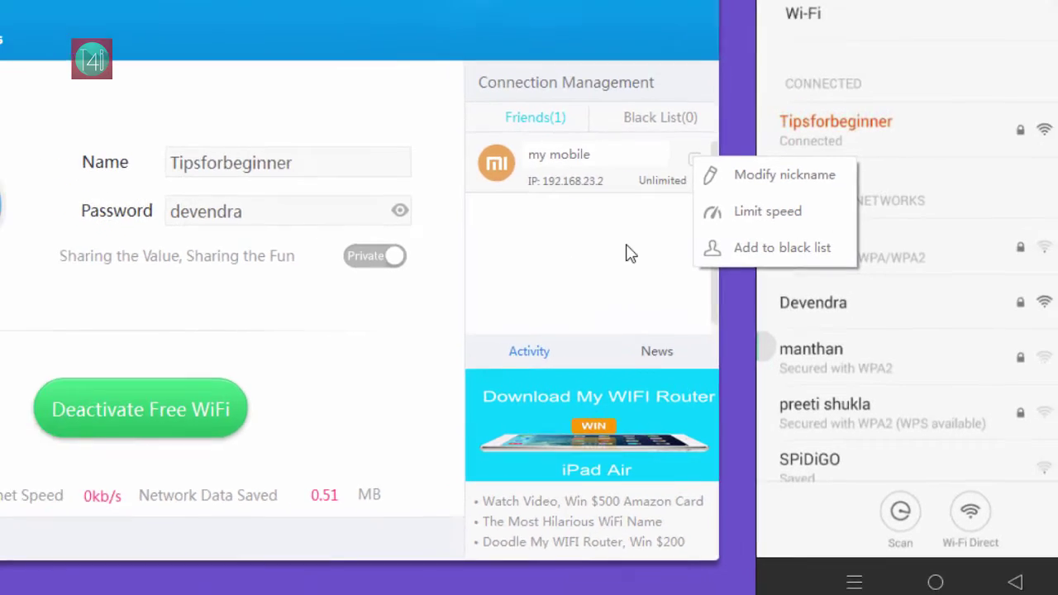
Close the phone's options and start video sharing from the My Videos tab.
left_click(665, 299)
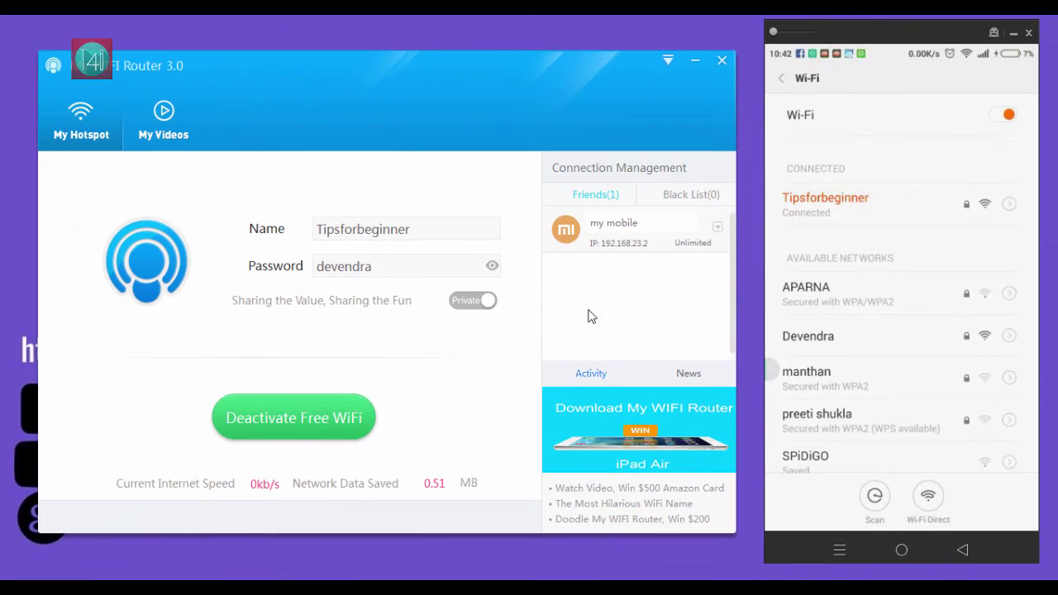
left_click(163, 130)
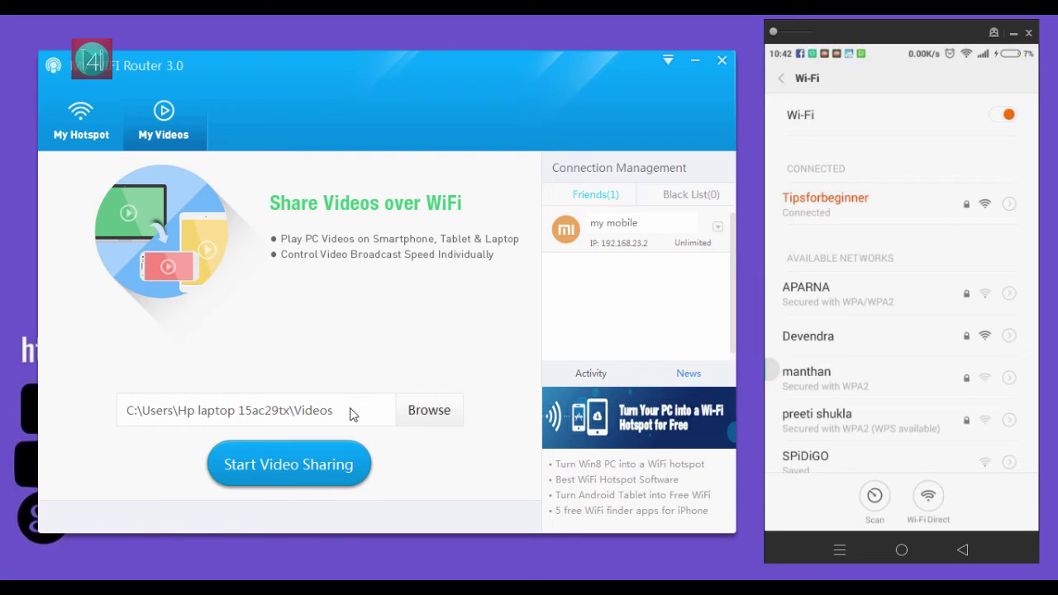
left_click(316, 466)
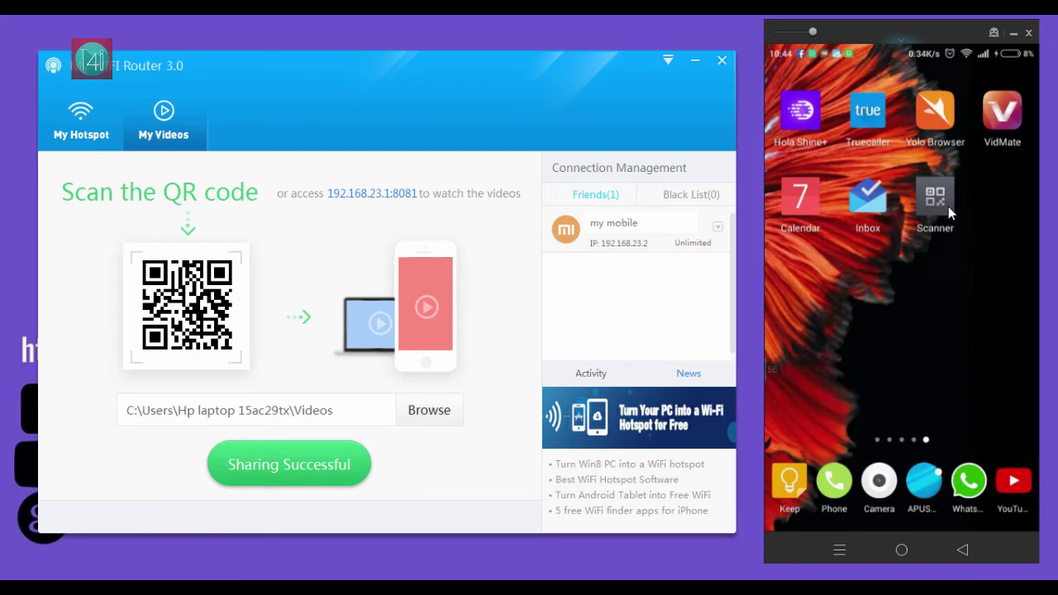
Scan the QR code on the phone, play a shared mp4 full screen, then return to the list.
left_click(948, 205)
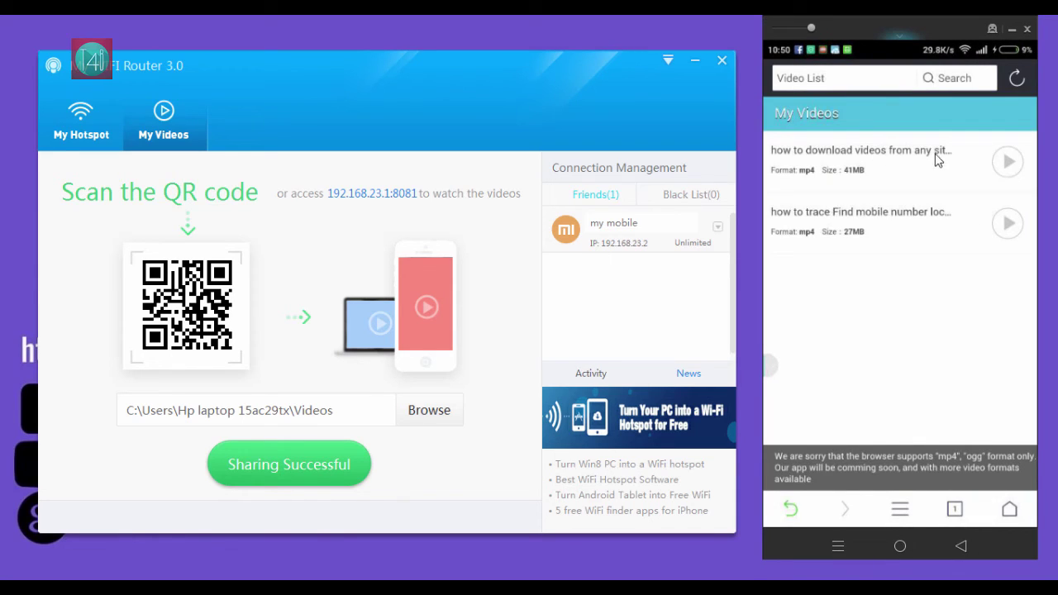
left_click(1010, 163)
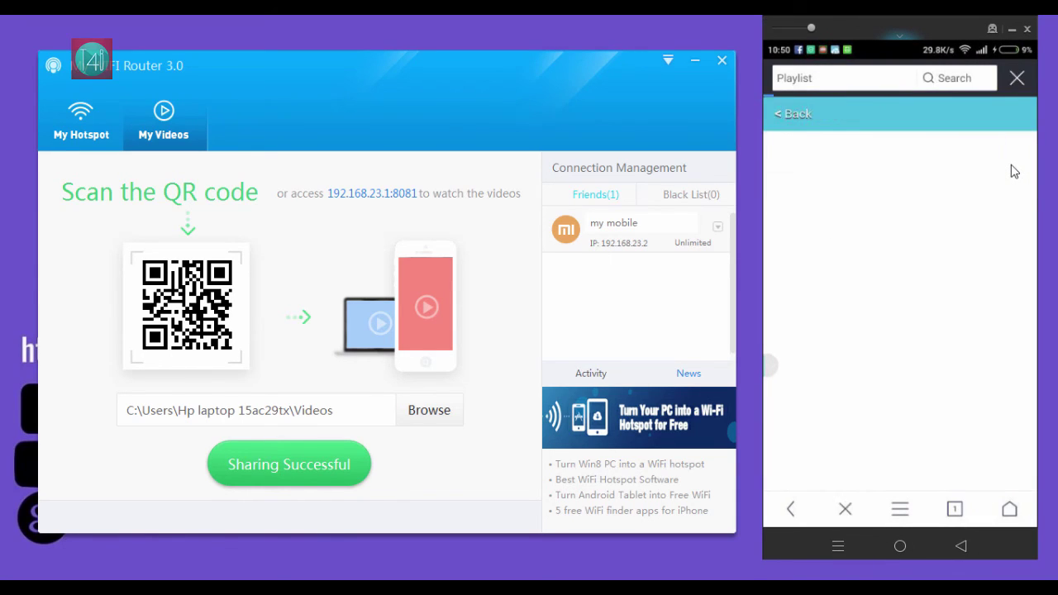
left_click(1014, 444)
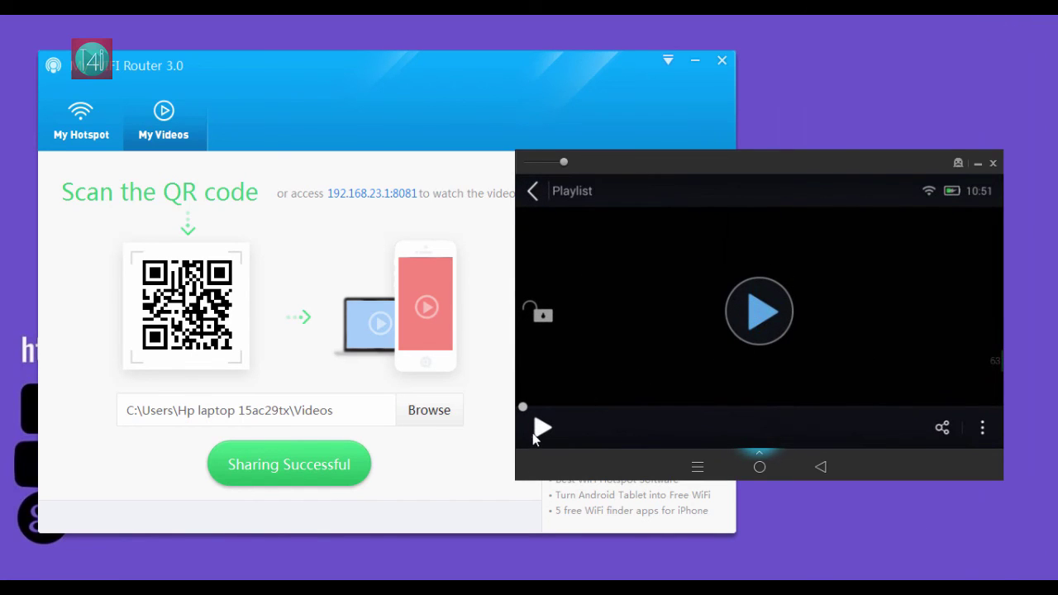
left_click(539, 430)
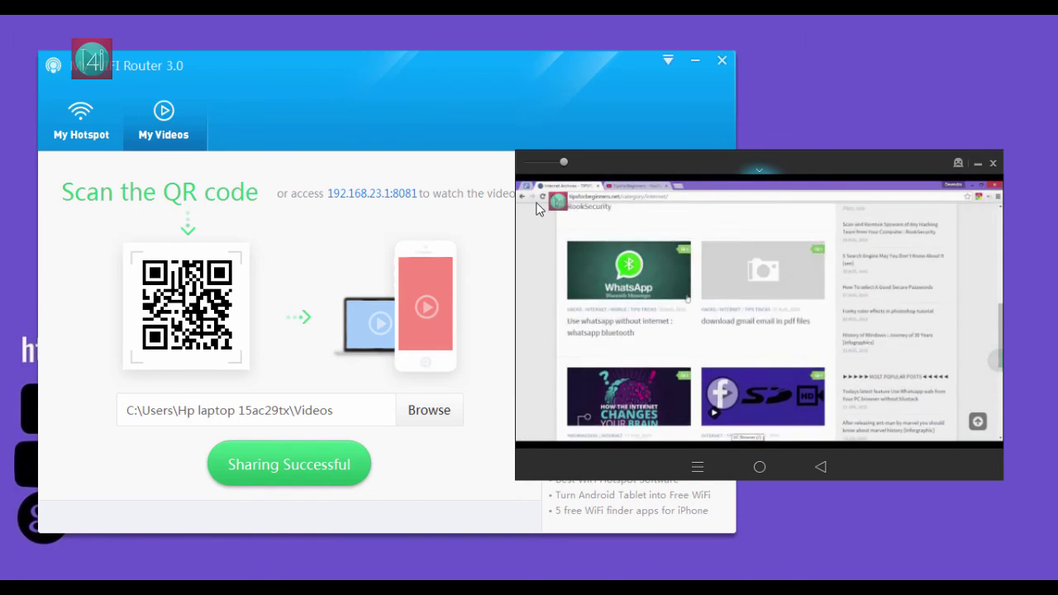
left_click(533, 193)
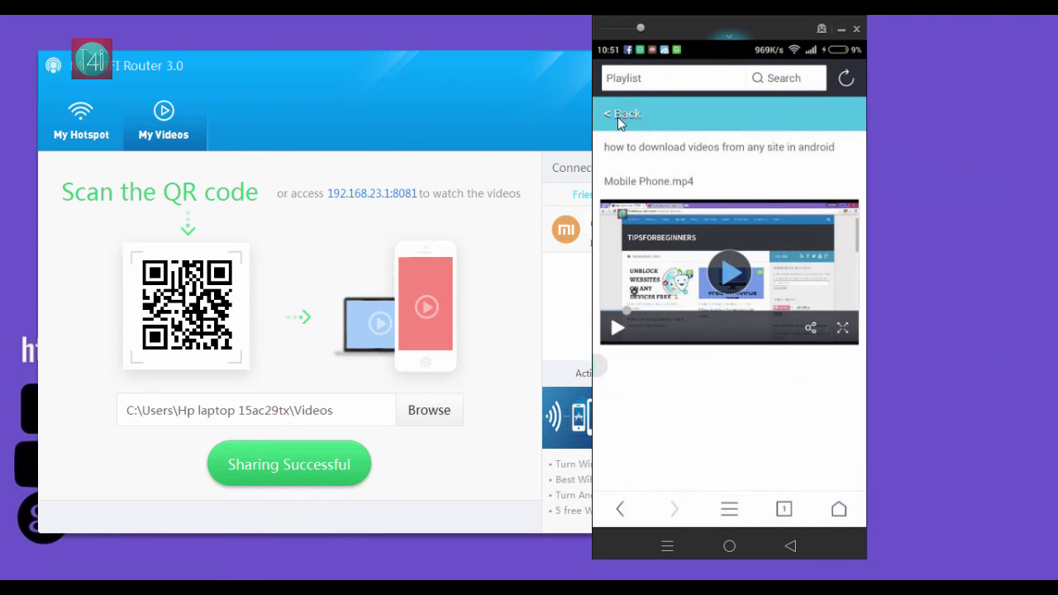
left_click(620, 120)
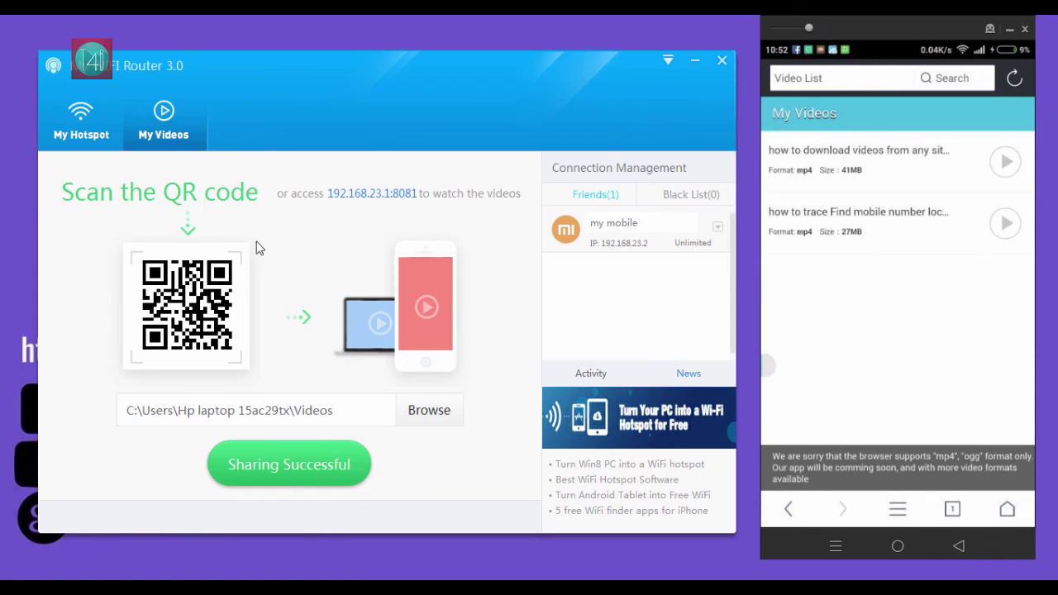
Go back to the My Hotspot screen, where Tipsforbeginner is still active.
left_click(86, 132)
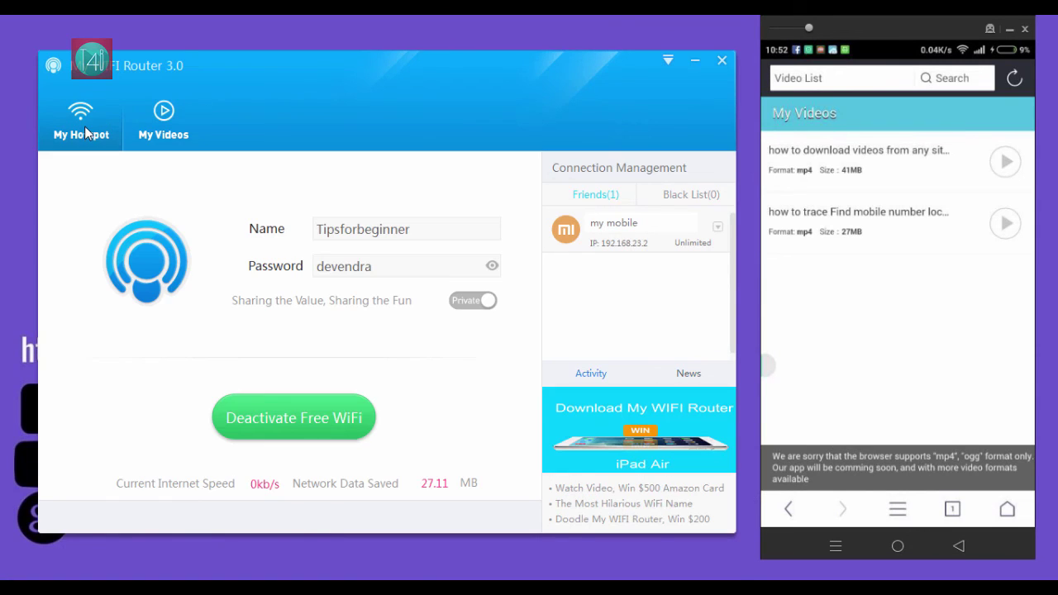